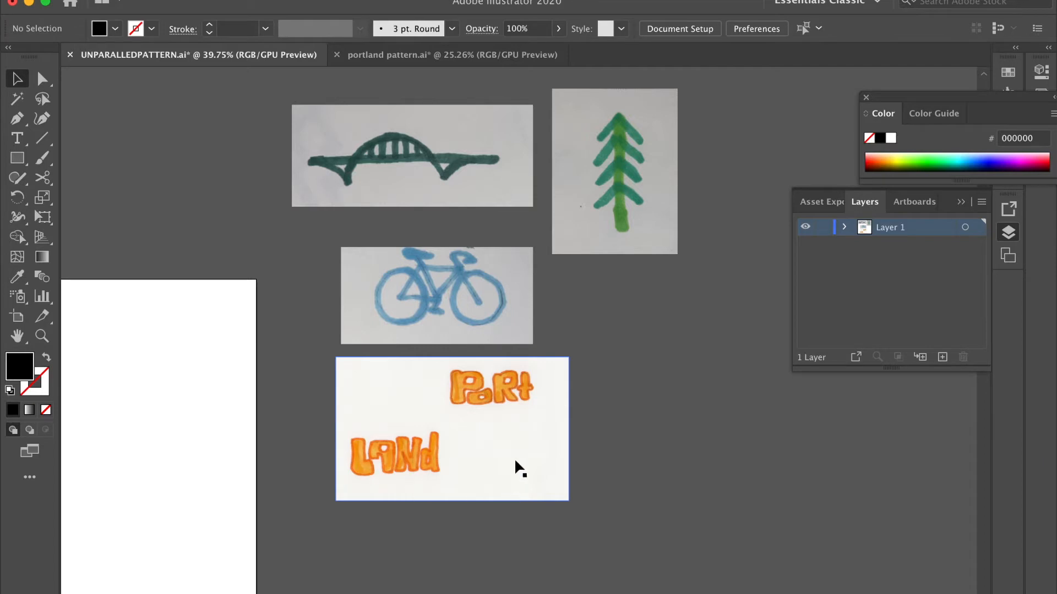
Open the Image Trace settings for the scanned Portland lettering and isolate that image for tracing.
click(375, 400)
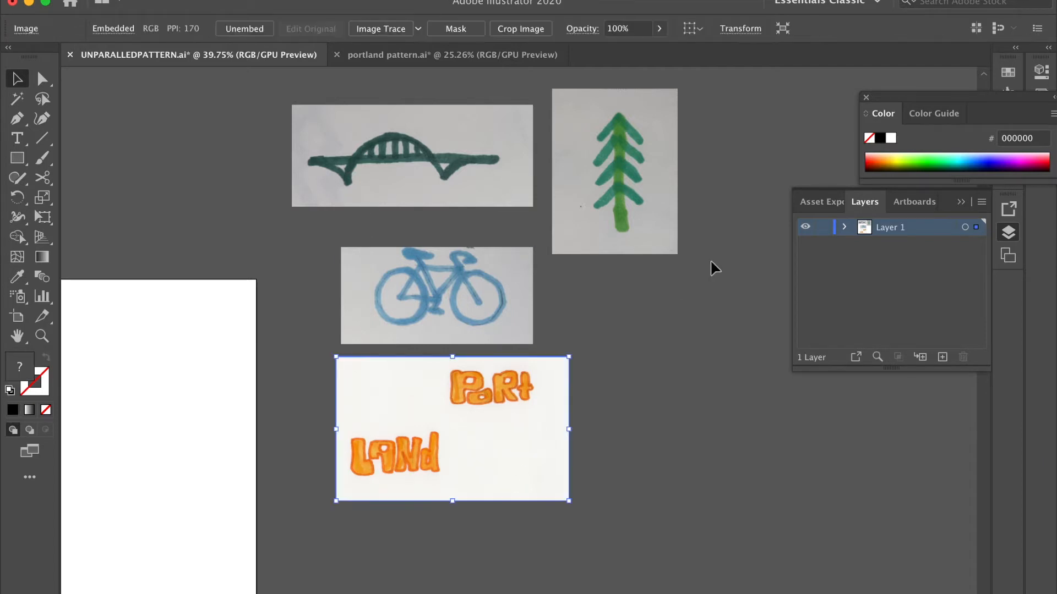
click(518, 31)
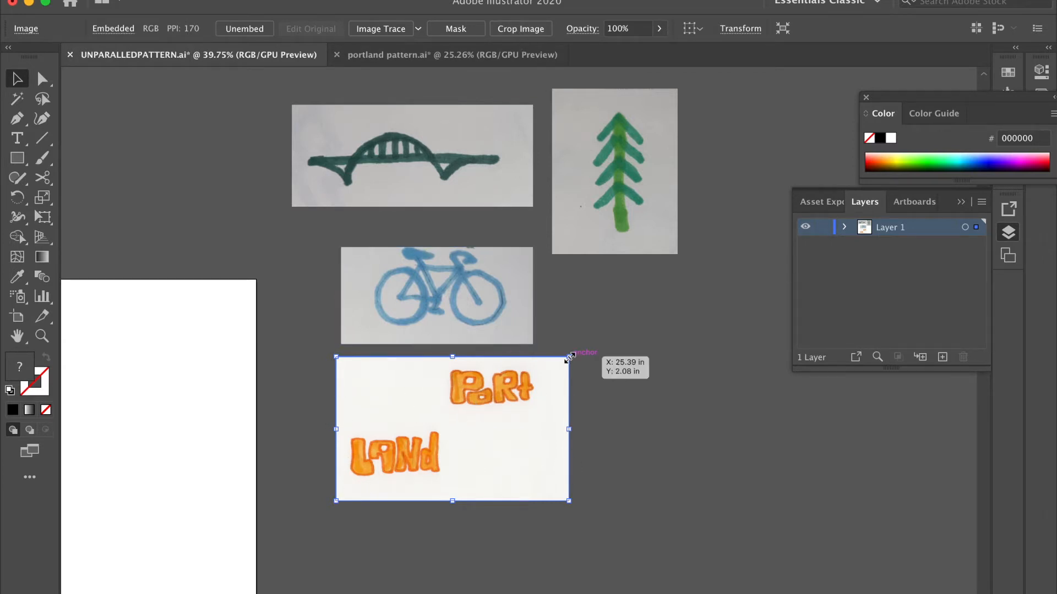
click(432, 1)
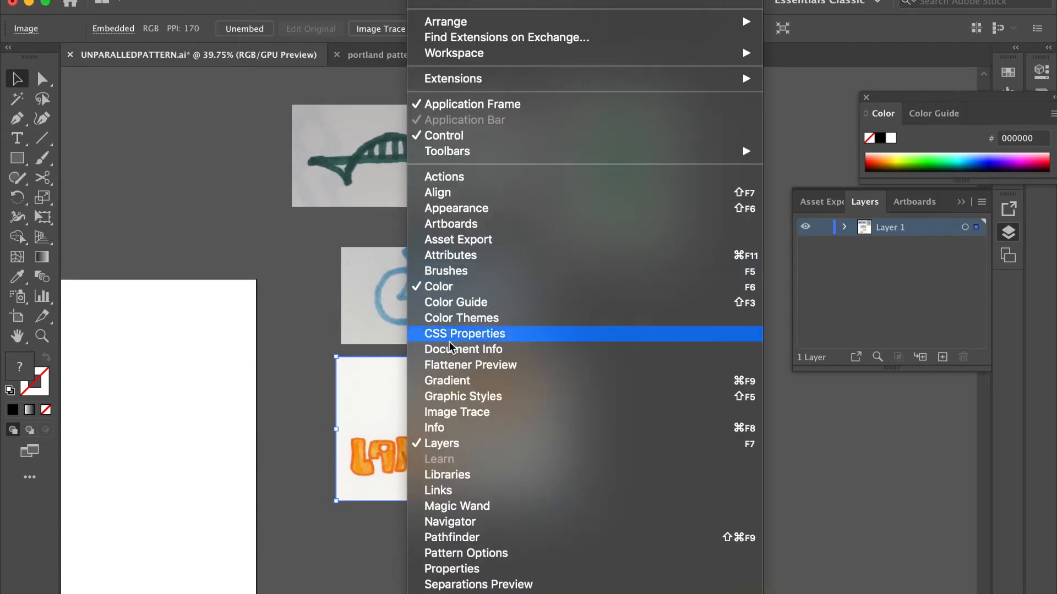
click(441, 412)
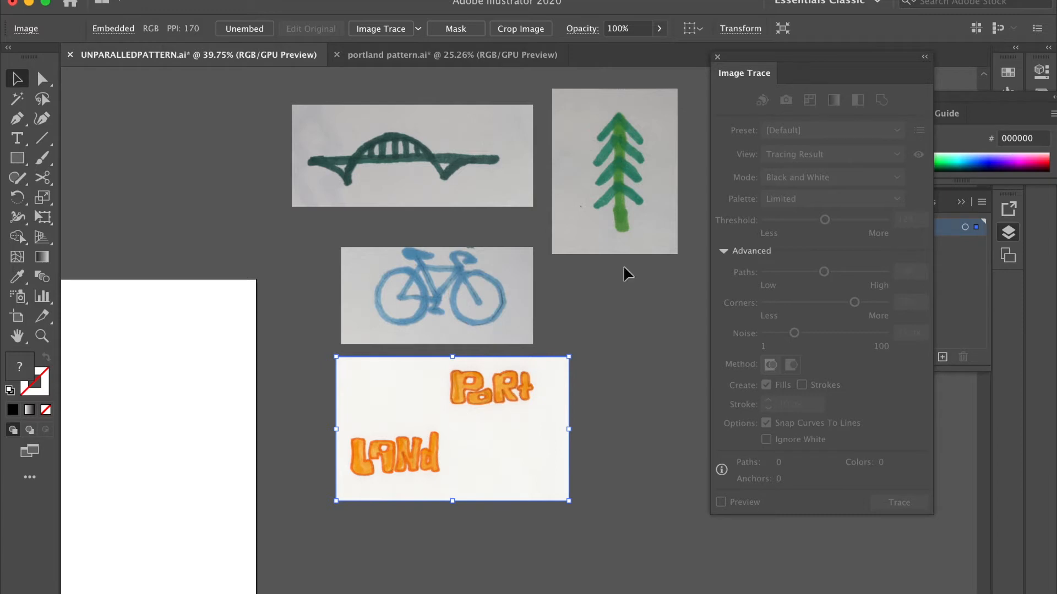
double_click(474, 454)
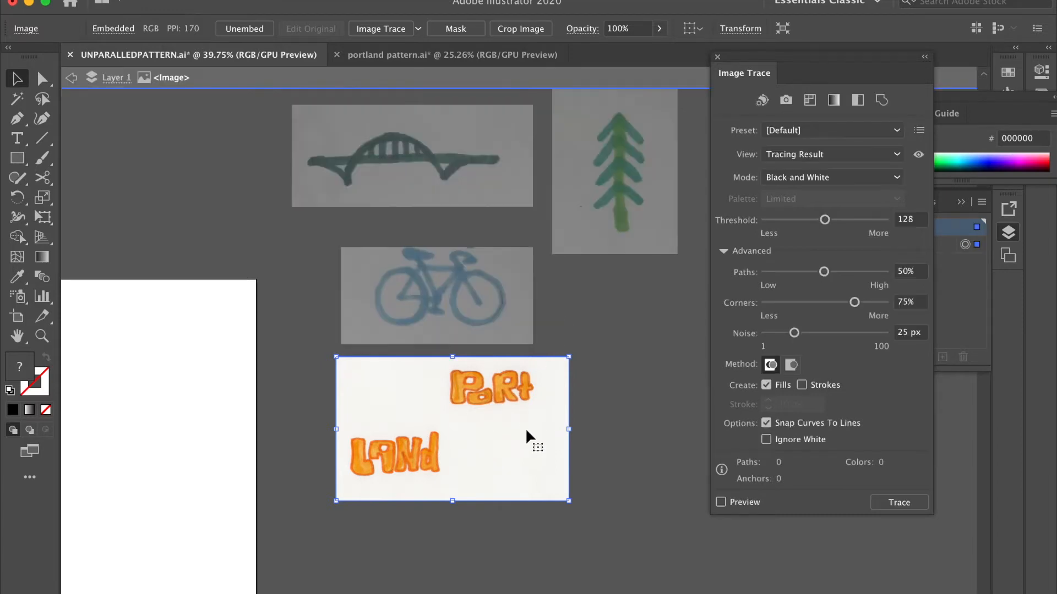
Trace the lettering image in Color mode with a limited palette of 6 colors, and exit isolation mode.
click(790, 176)
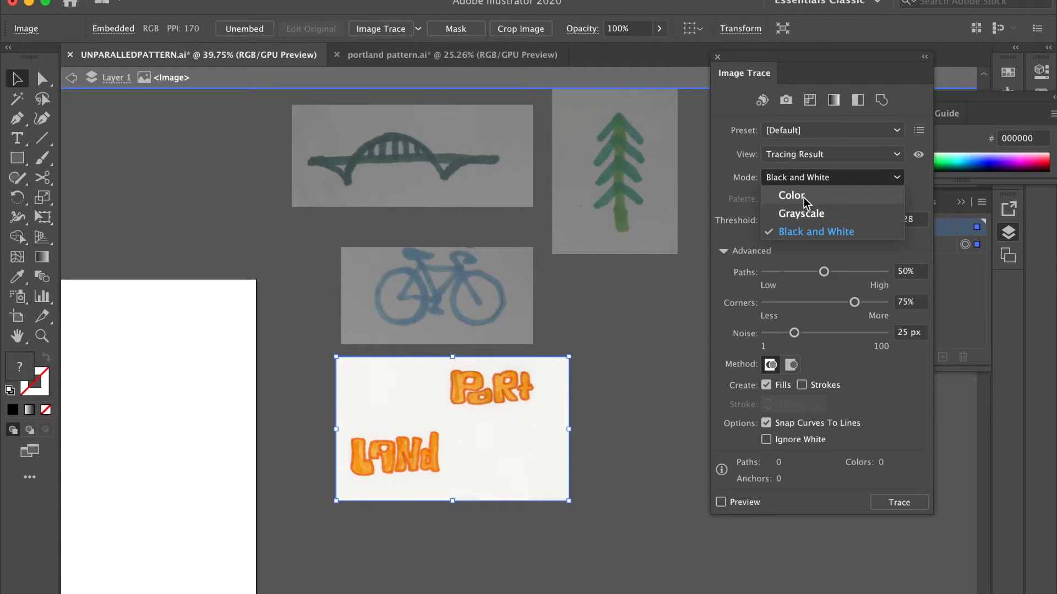
click(792, 196)
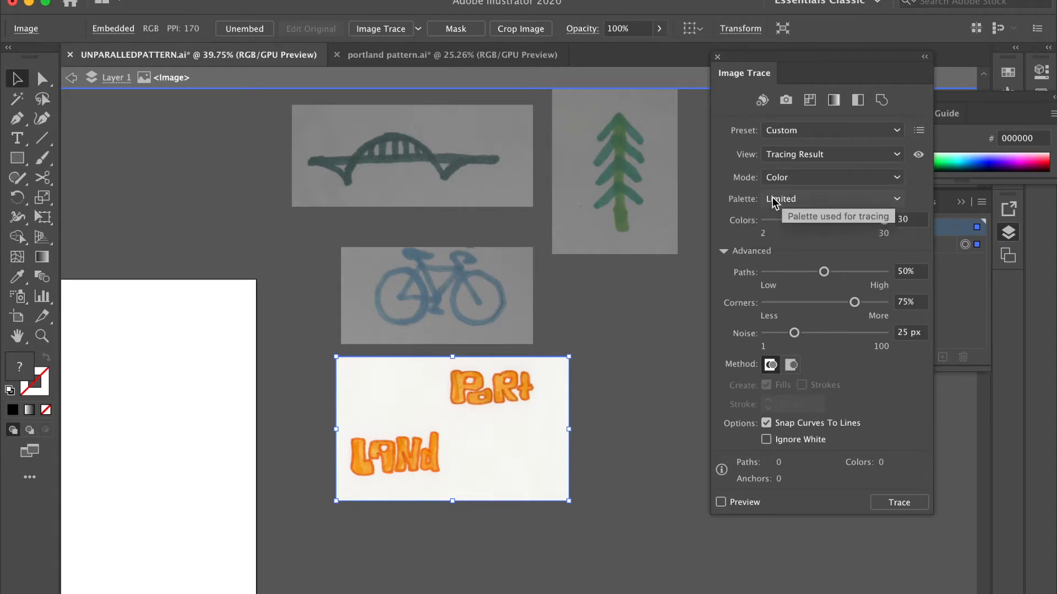
drag(884, 220, 783, 225)
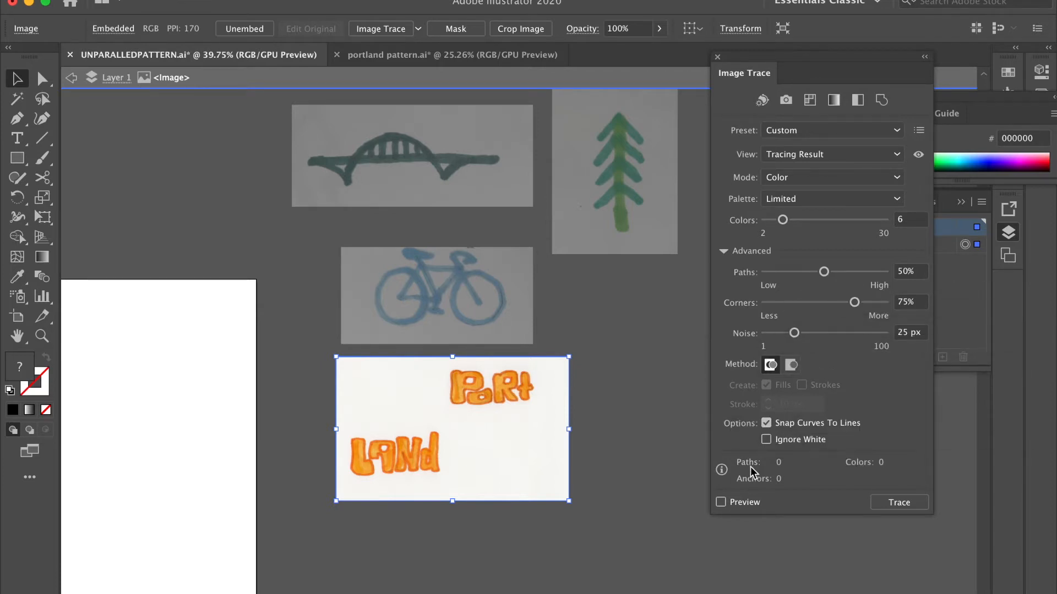
click(721, 503)
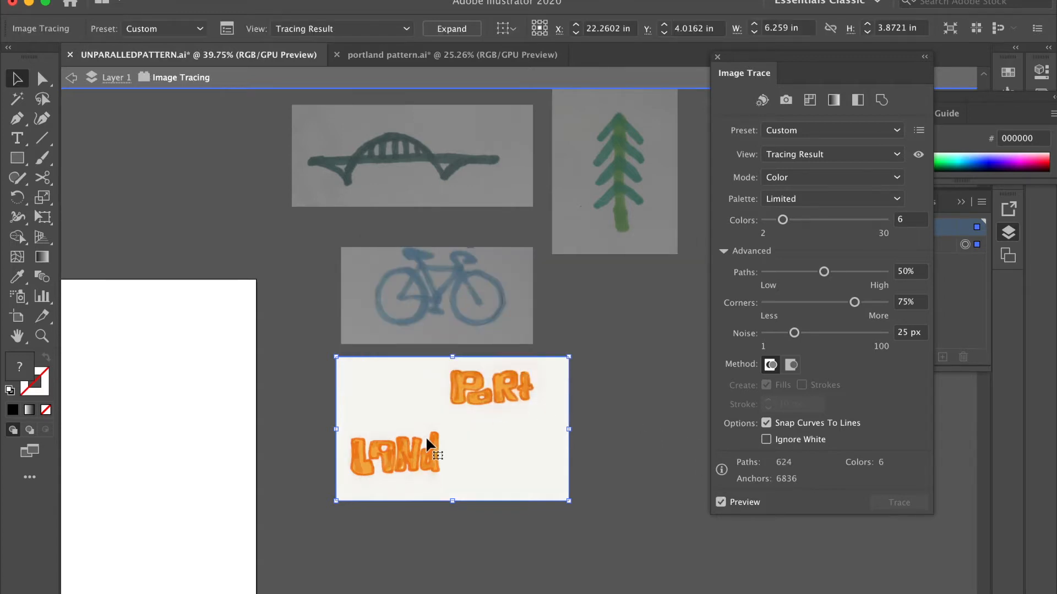
scroll(428, 440, up, 5)
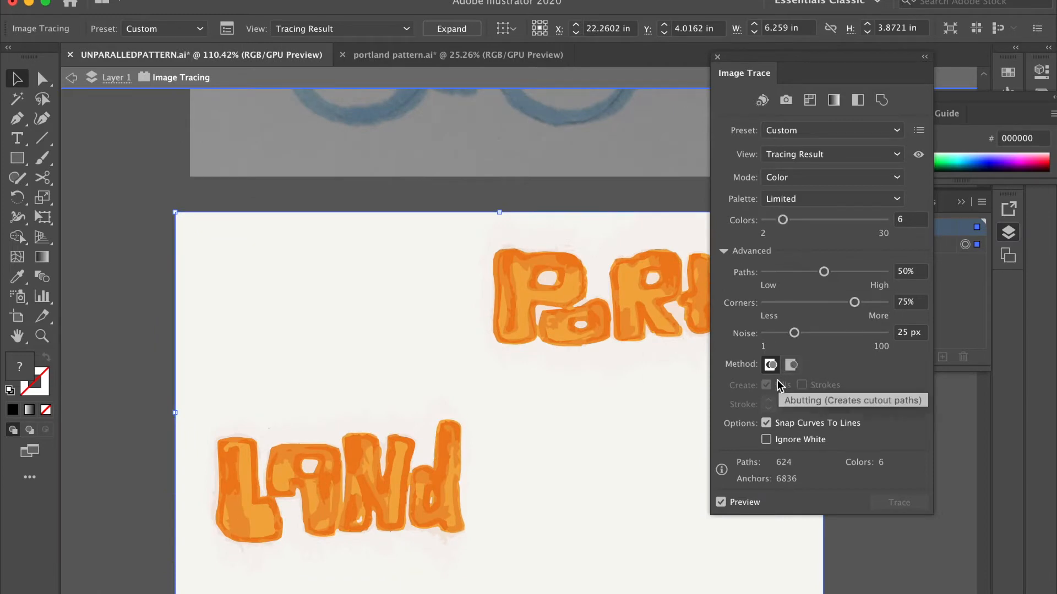
scroll(546, 379, down, 8)
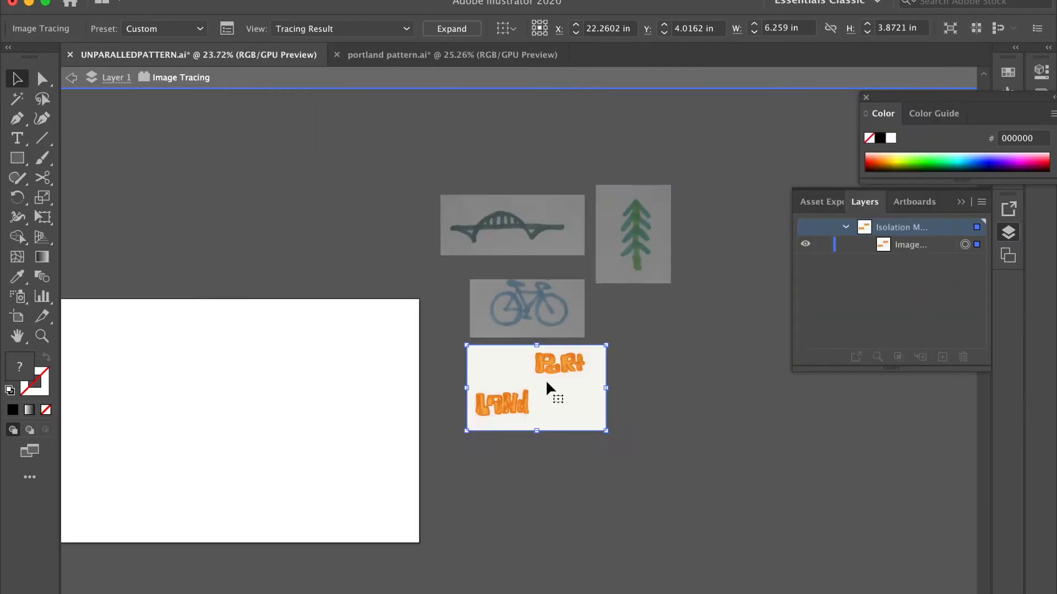
click(69, 78)
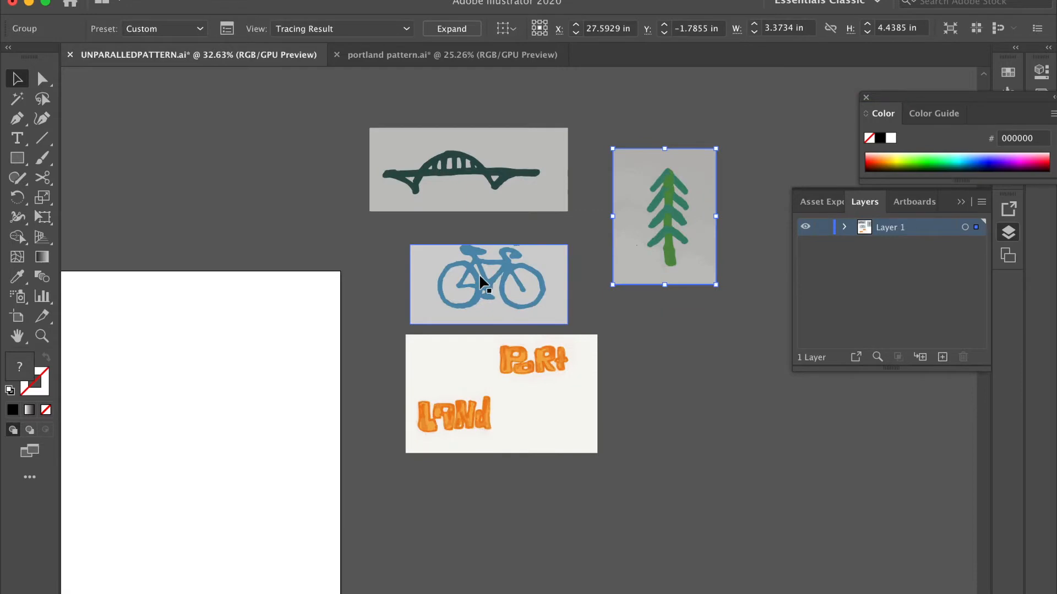
Expand the bridge image tracing into editable paths and ungroup them.
click(483, 178)
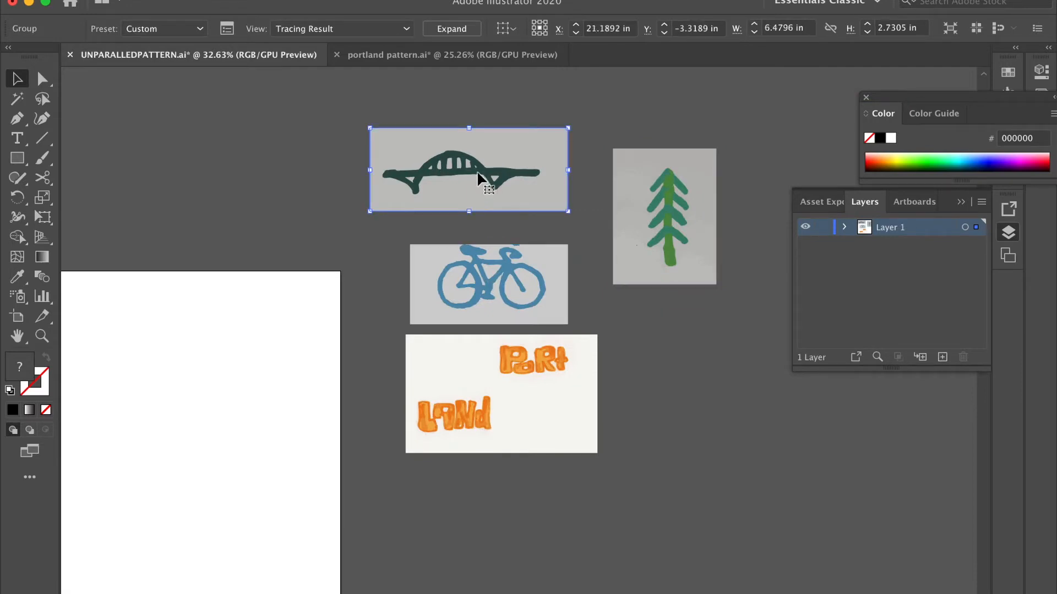
click(457, 31)
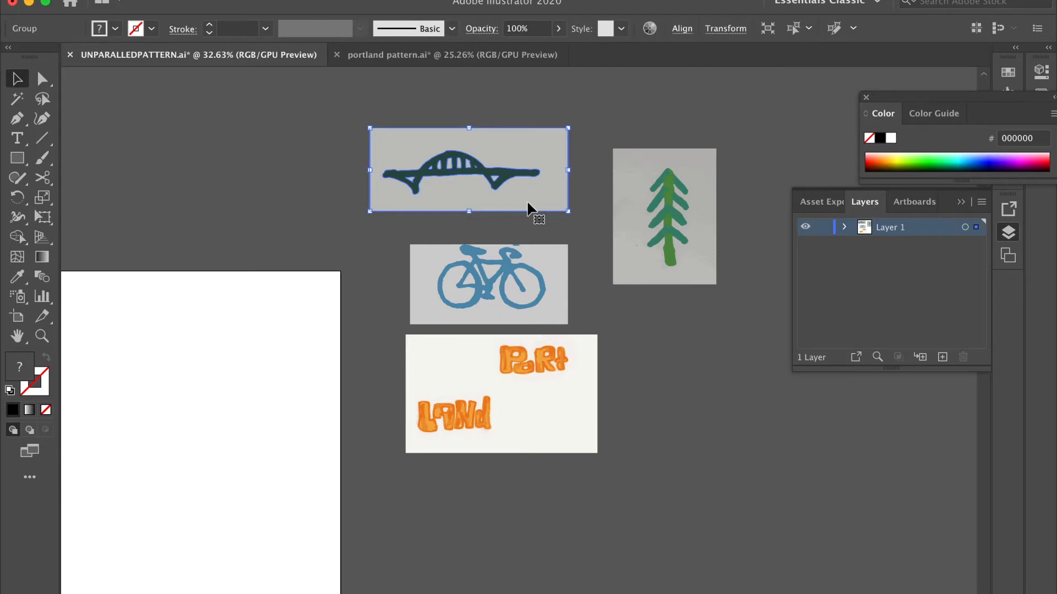
scroll(527, 202, up, 5)
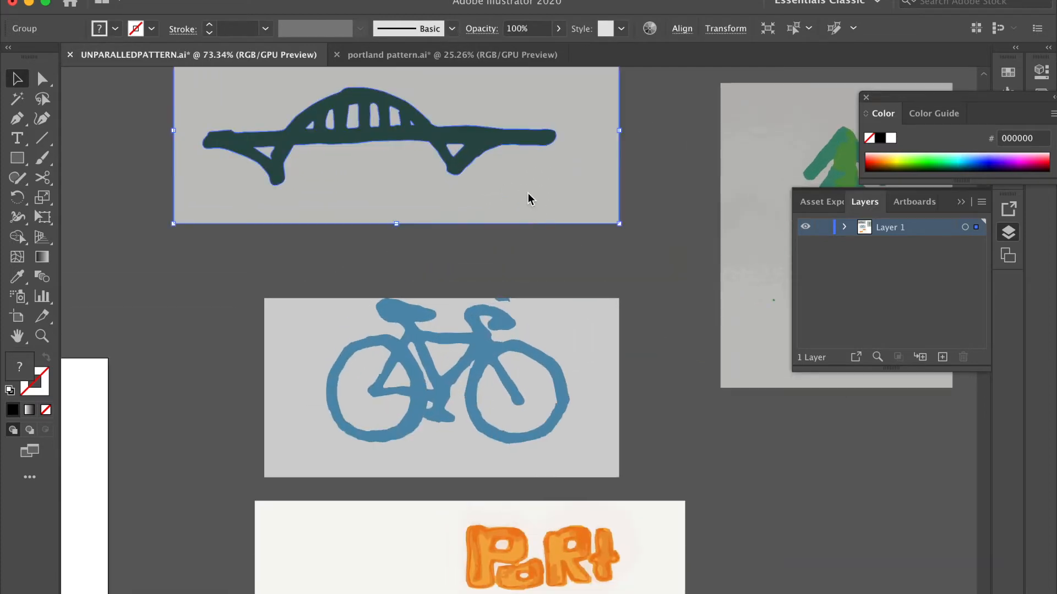
right_click(527, 197)
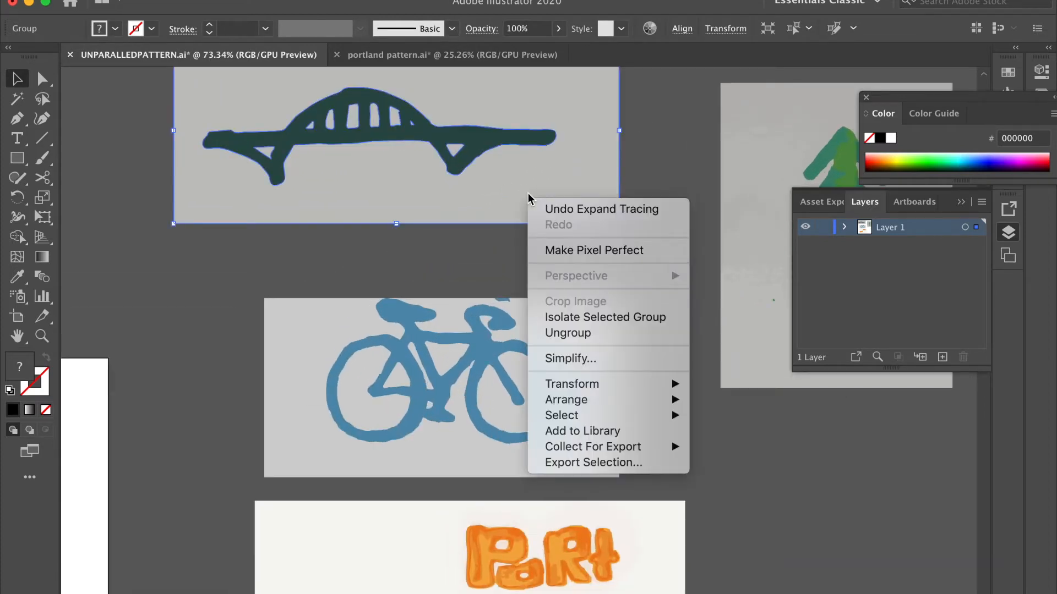
click(594, 333)
click(651, 168)
click(583, 179)
right_click(585, 177)
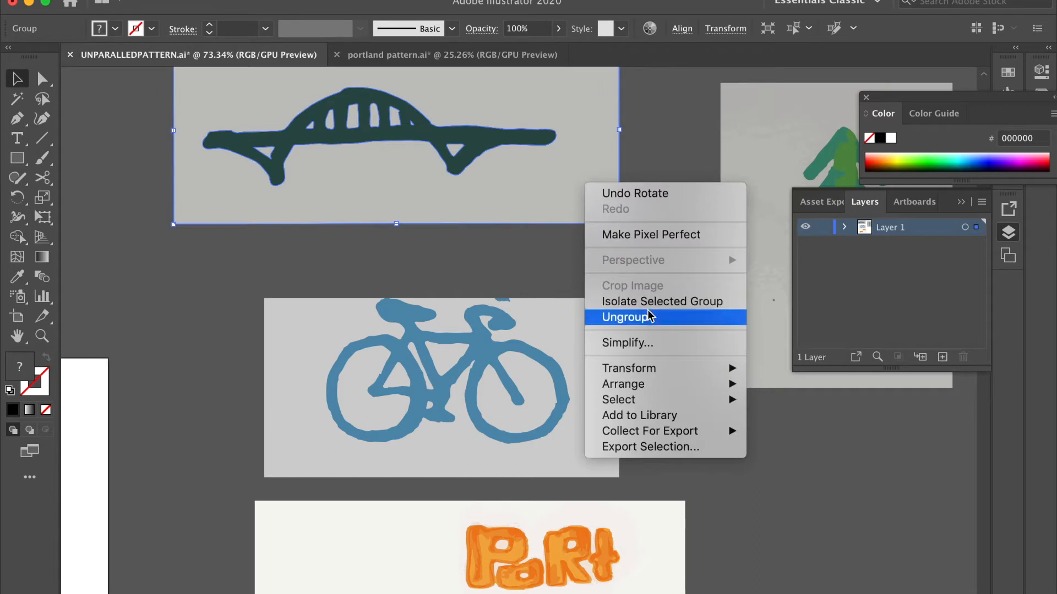
click(650, 317)
Delete the gray background shape surrounding the bridge.
click(662, 194)
click(596, 182)
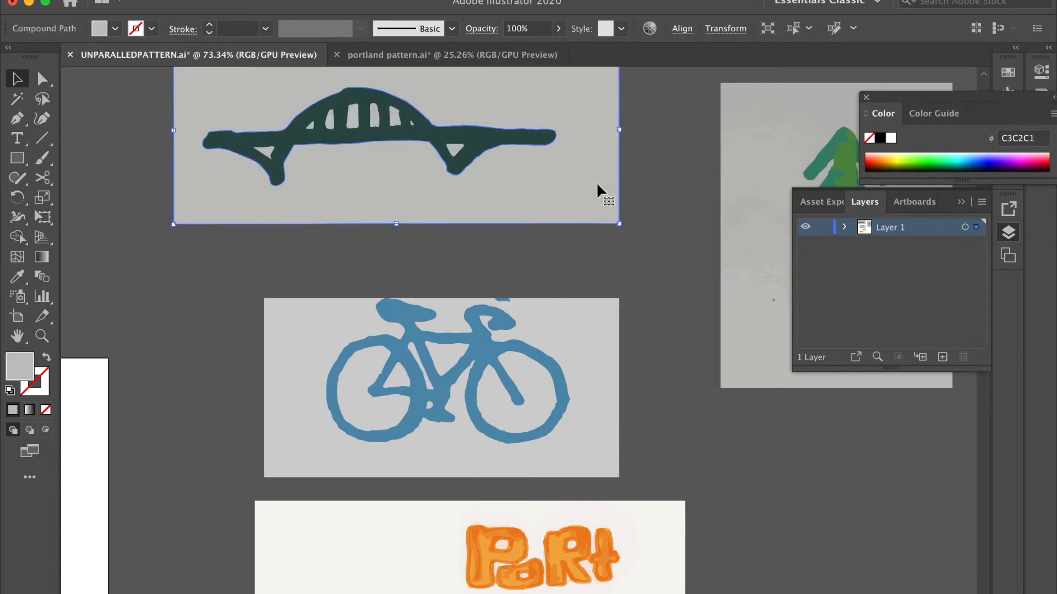
key(Delete)
Delete the leftover gray patches between the supports at the left end of the bridge's arch.
scroll(597, 186, up, 4)
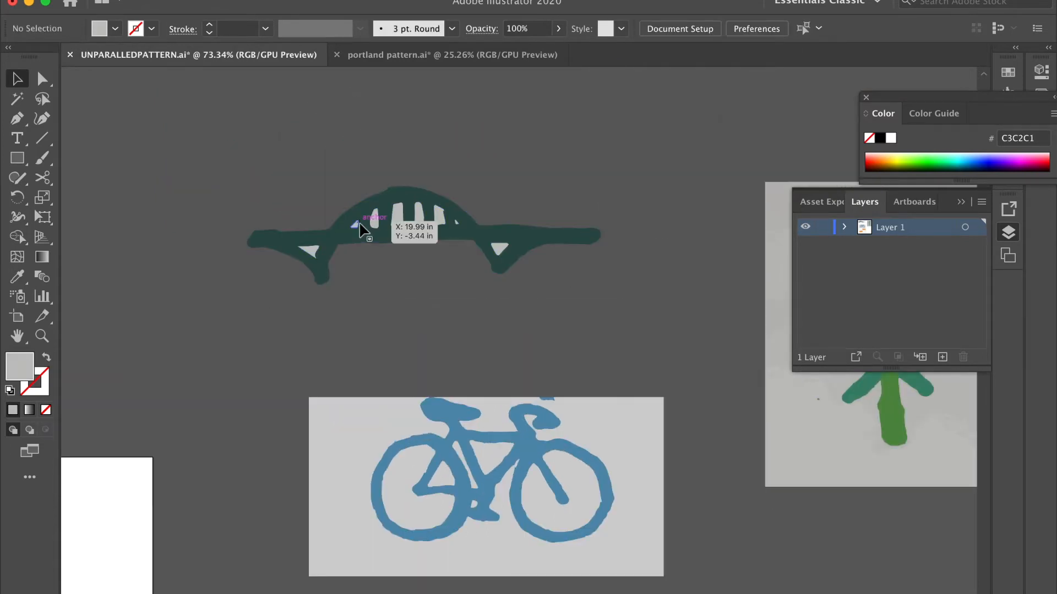
scroll(360, 223, up, 6)
click(353, 226)
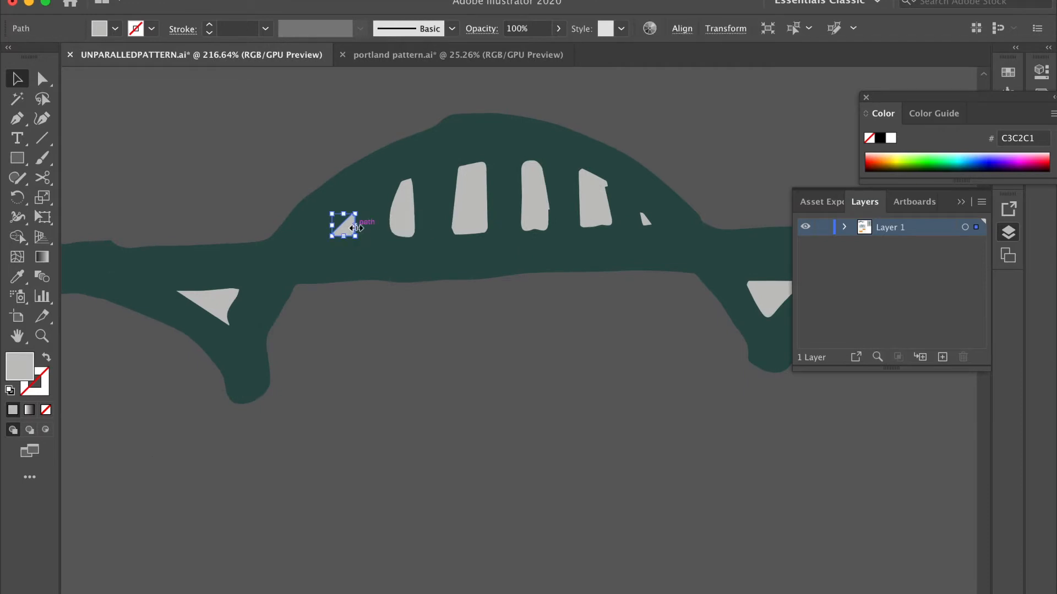
click(403, 209)
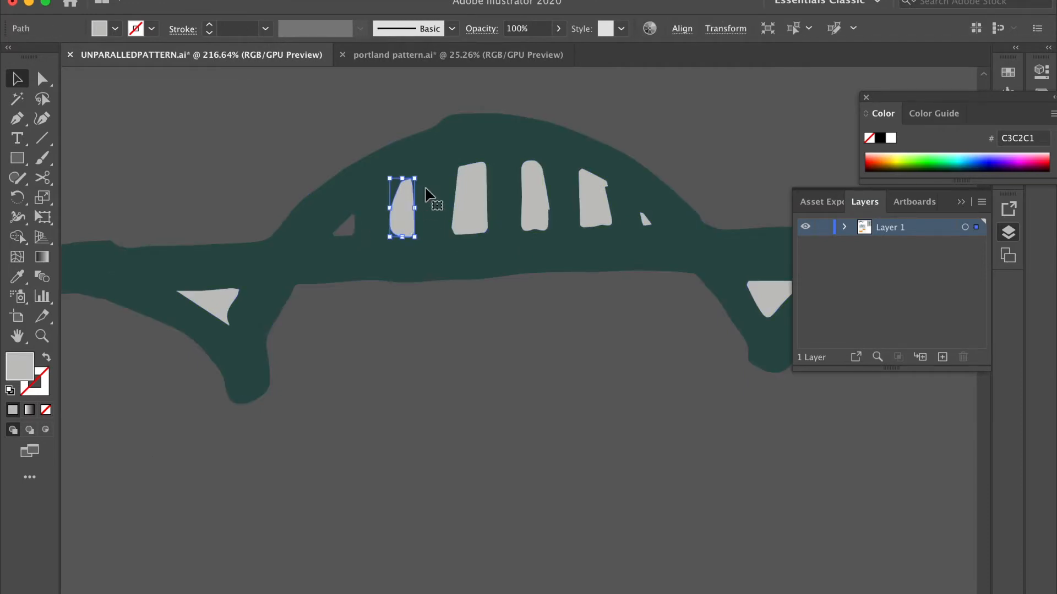
click(432, 341)
Look over the bicycle, bridge, lettering and tree artwork beside the artboard.
scroll(431, 341, down, 7)
scroll(434, 337, down, 5)
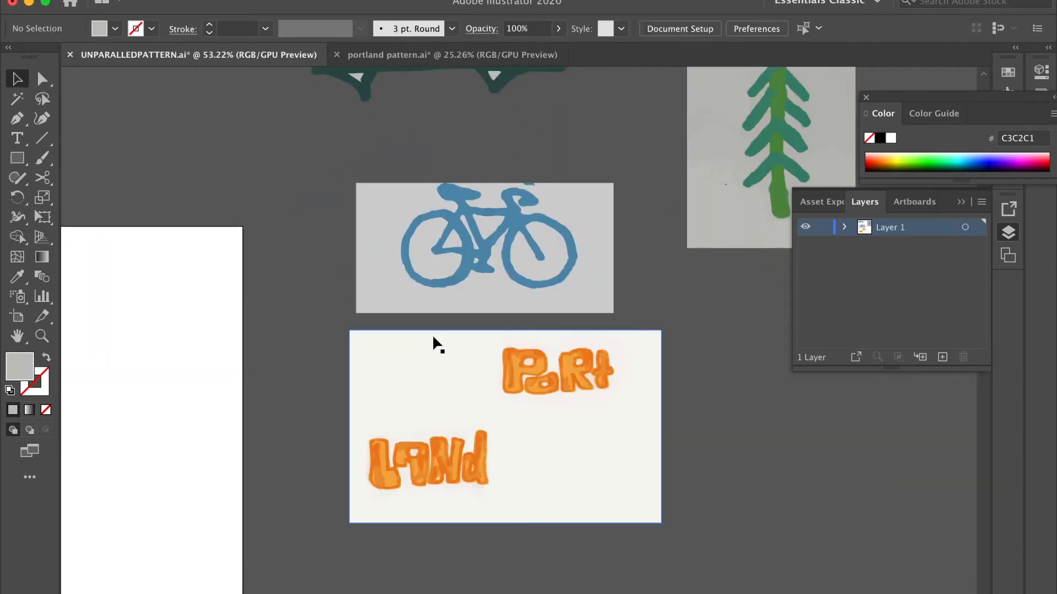
scroll(431, 335, up, 2)
scroll(431, 334, right, 3)
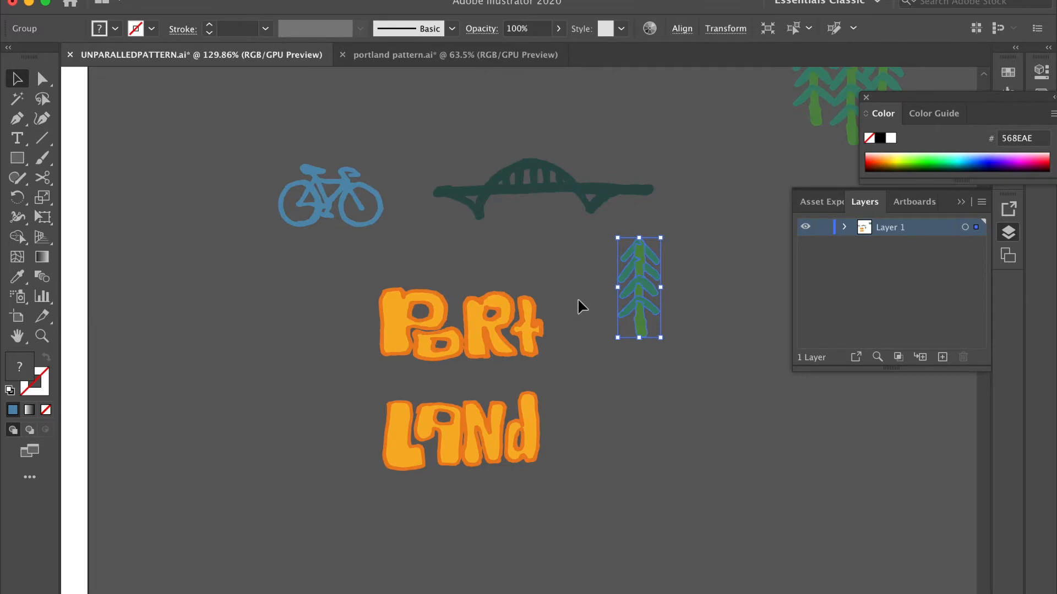
scroll(577, 297, up, 4)
scroll(649, 286, down, 4)
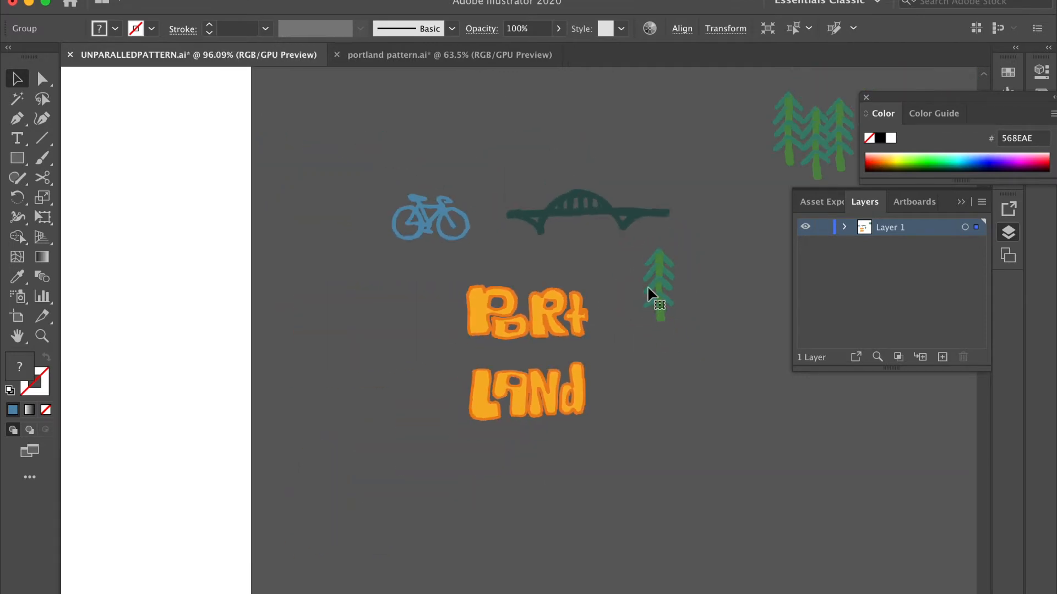
scroll(655, 264, right, 3)
scroll(655, 264, up, 1)
scroll(655, 264, right, 3)
scroll(655, 264, up, 1)
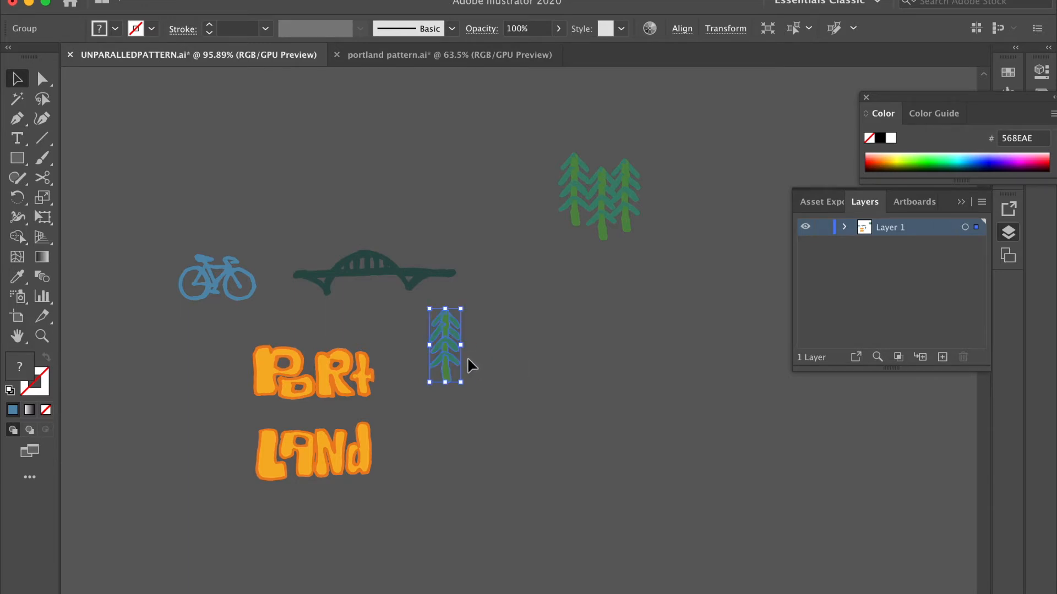
Try placing a pasted copy of the single tree beside the original.
key(super)
key(super+v)
drag(519, 342, 537, 325)
key(Delete)
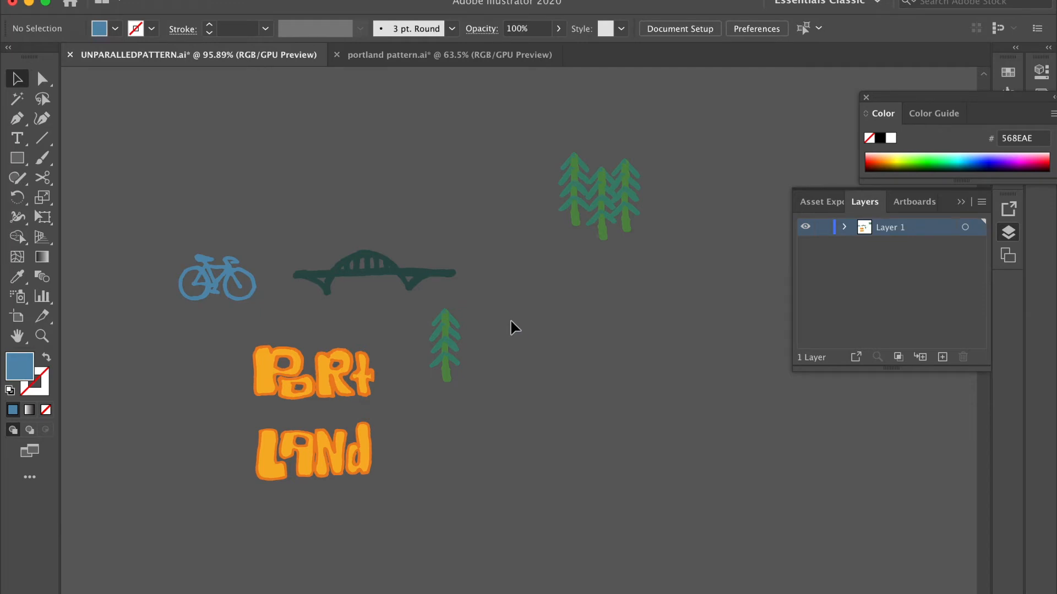
Create a rectangle 4 in wide and 4 in high on the blank artboard.
scroll(509, 321, left, 5)
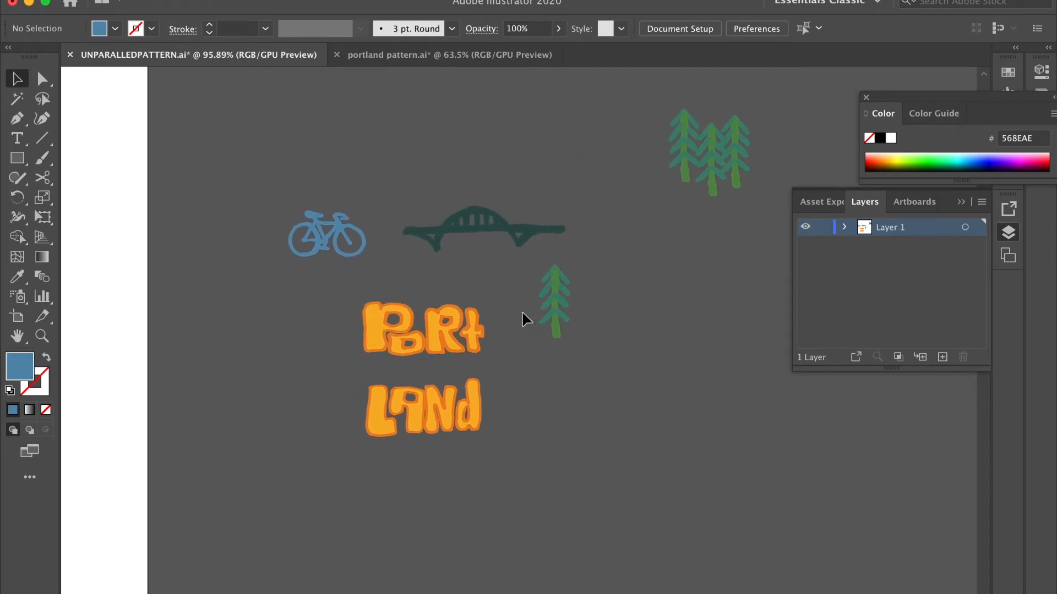
scroll(521, 312, left, 3)
scroll(289, 249, left, 7)
scroll(289, 247, left, 9)
scroll(288, 247, down, 3)
scroll(283, 250, left, 3)
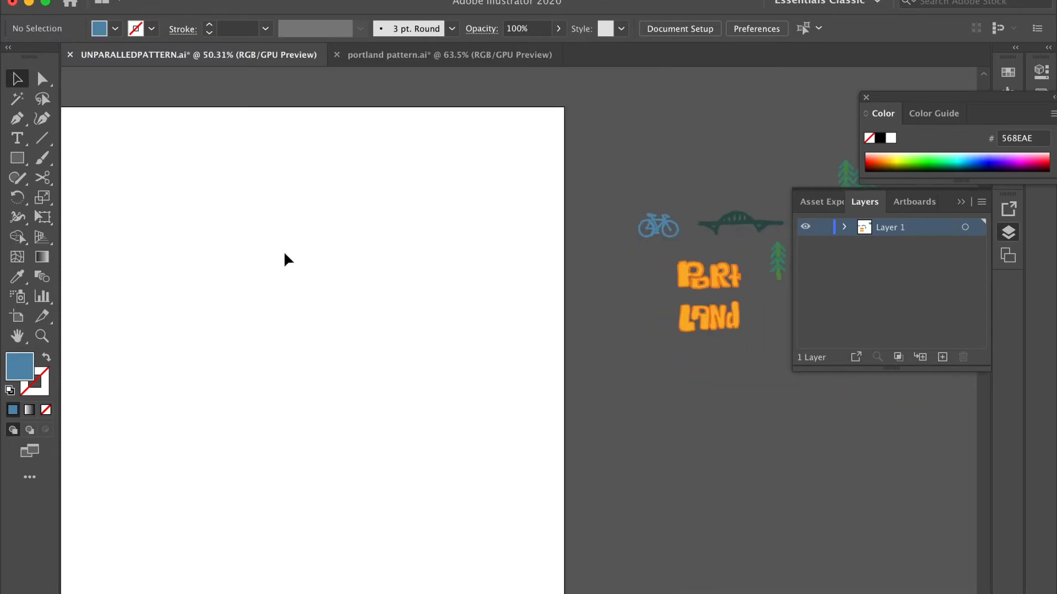
click(17, 163)
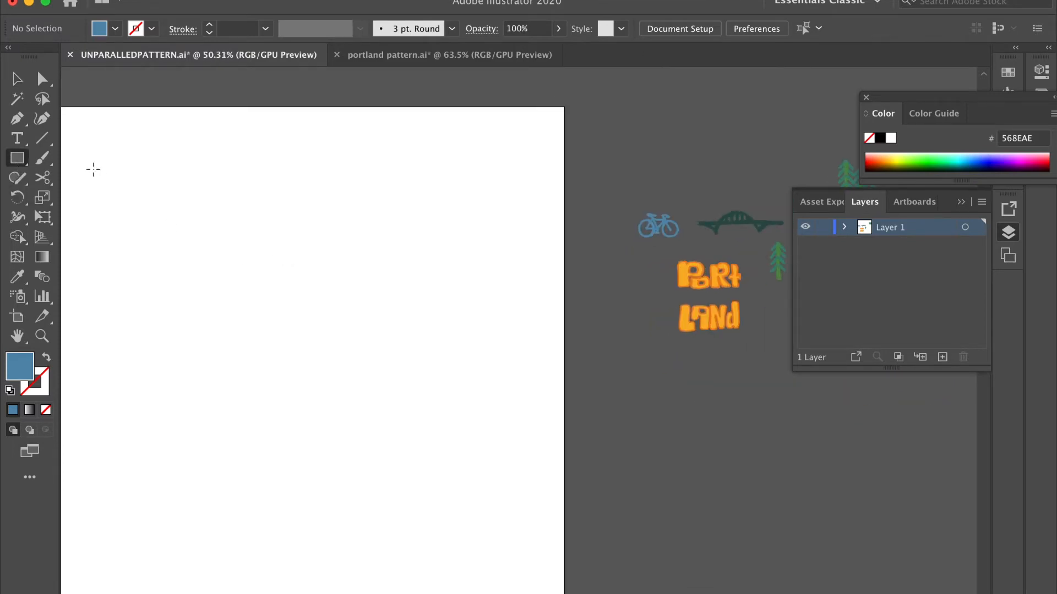
click(237, 218)
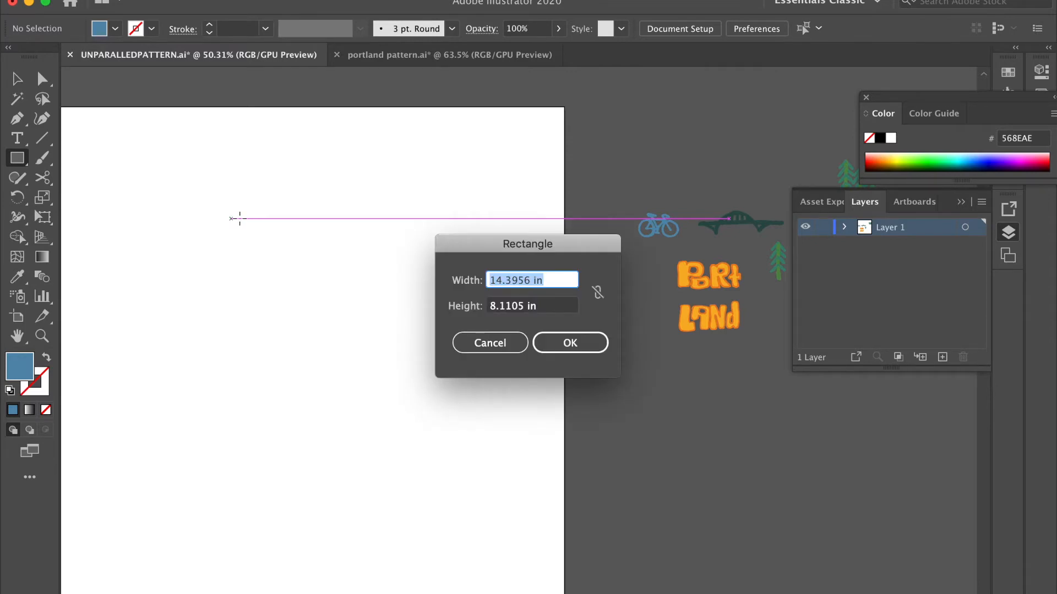
key(BackSpace)
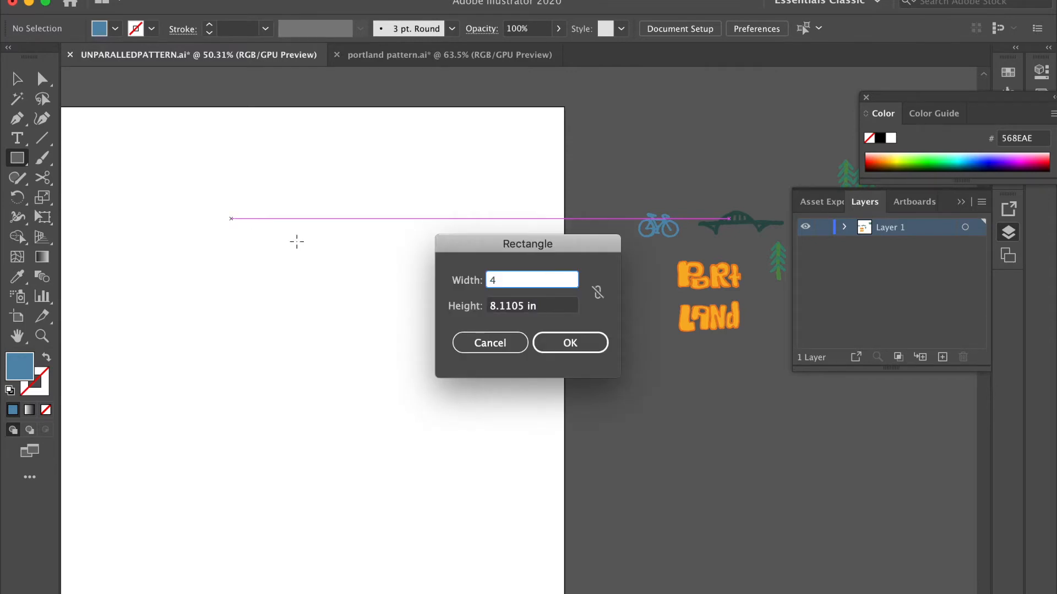
click(553, 310)
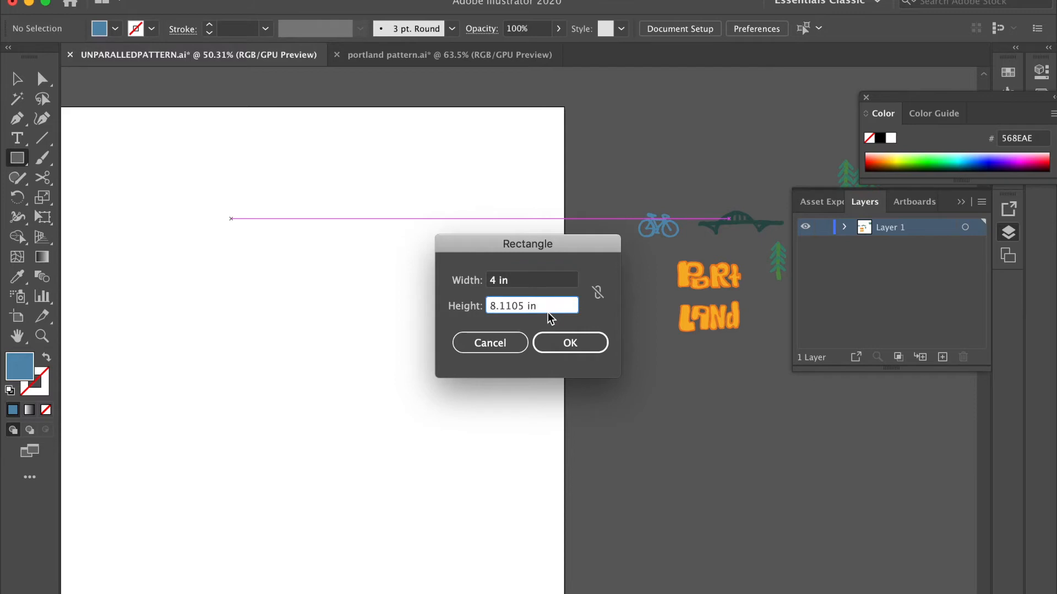
drag(529, 306, 409, 302)
text(4)
click(572, 346)
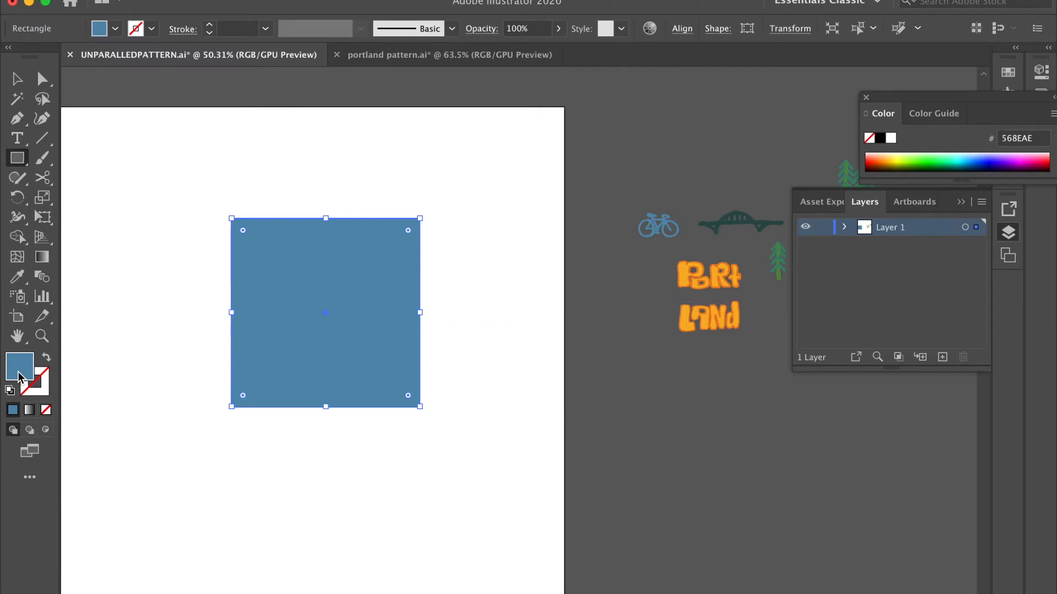
Remove the square's fill and give it a solid blue stroke (568EAE).
click(46, 410)
click(41, 391)
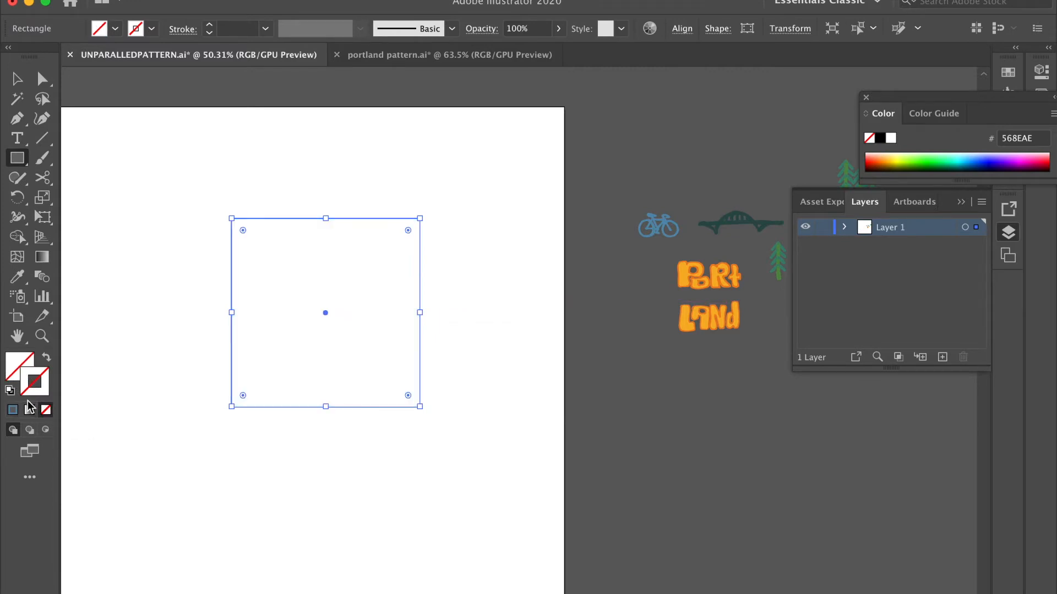
click(13, 410)
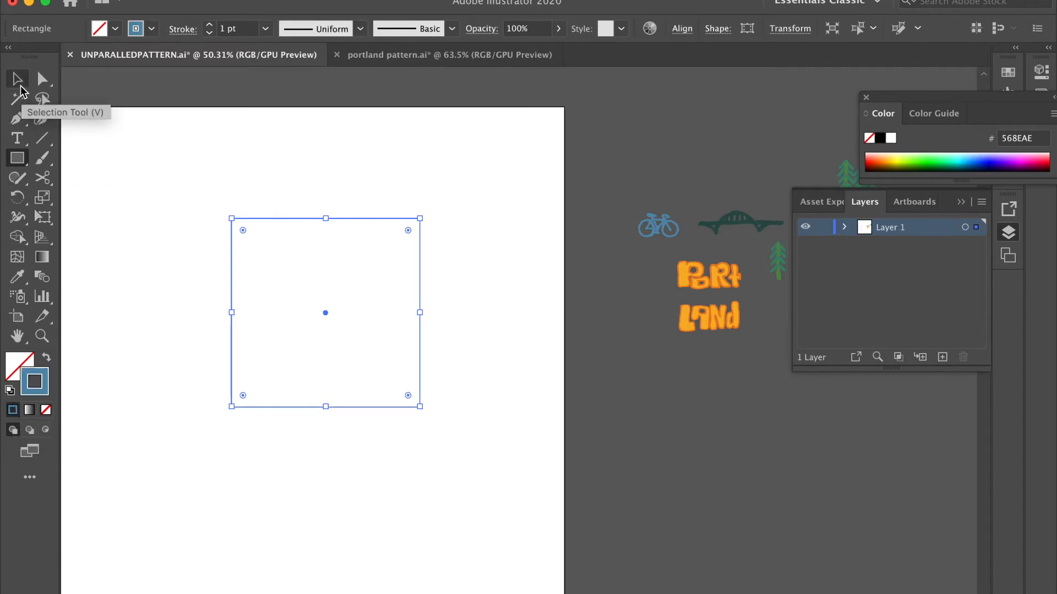
Arrange the Port and Land lettering, bicycle, bridge and single tree in and across the edges of the square.
click(17, 78)
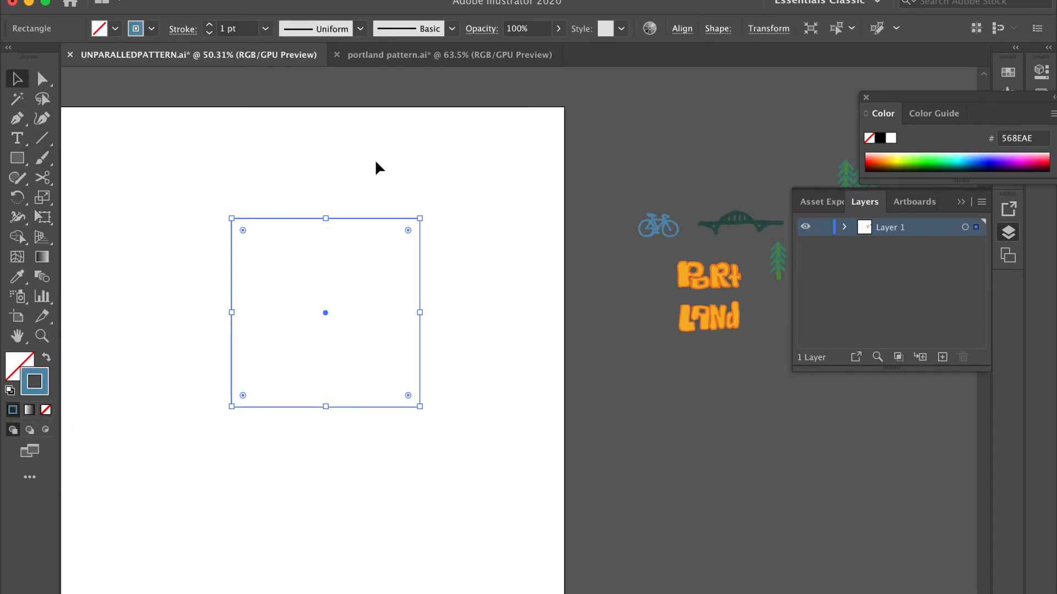
click(419, 171)
drag(687, 265, 221, 269)
drag(729, 314, 291, 355)
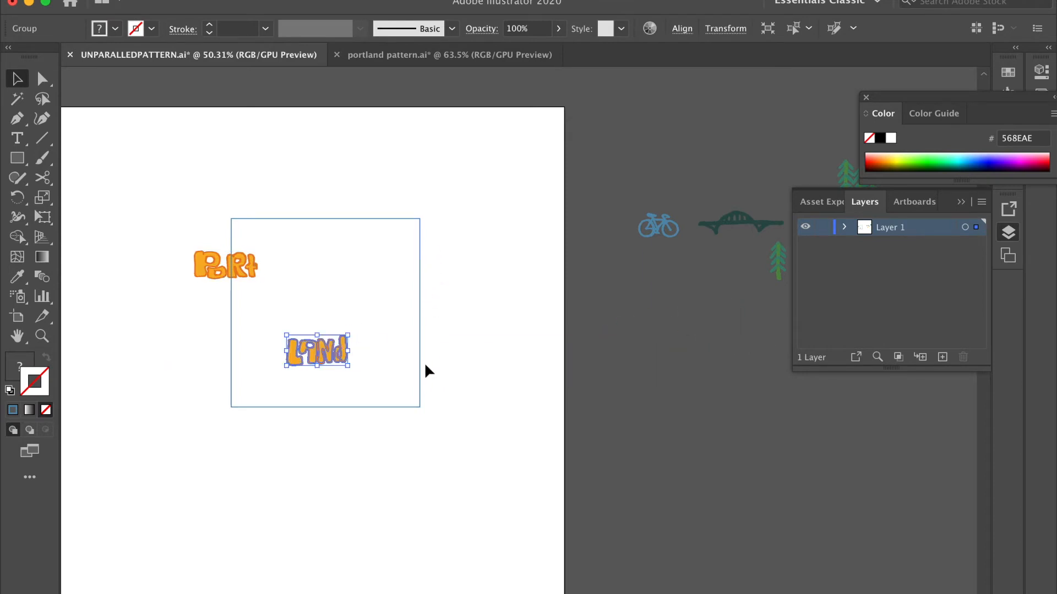
drag(656, 225, 328, 253)
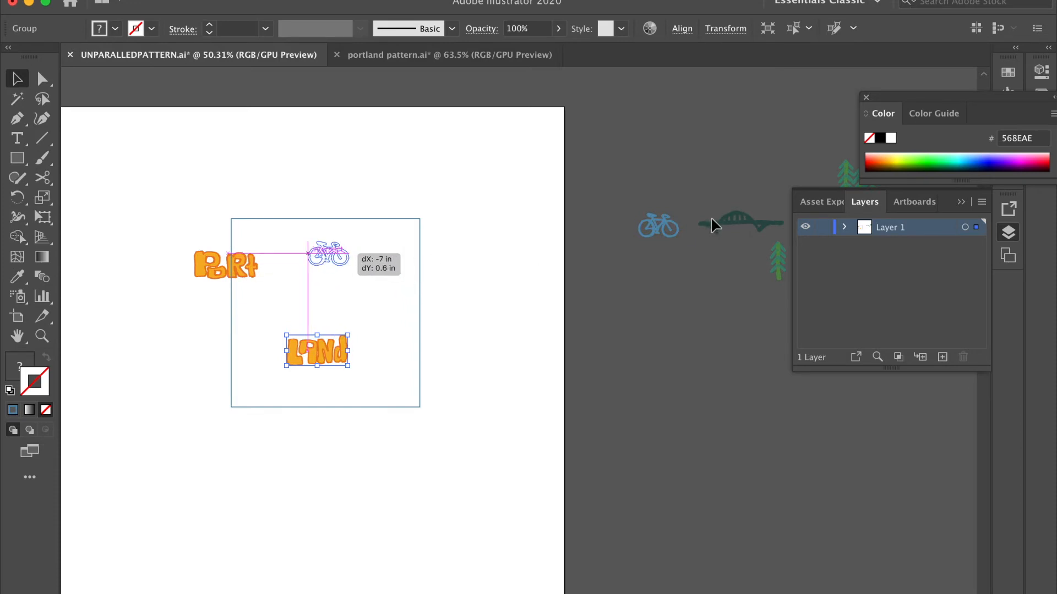
drag(724, 221, 257, 306)
drag(780, 259, 279, 213)
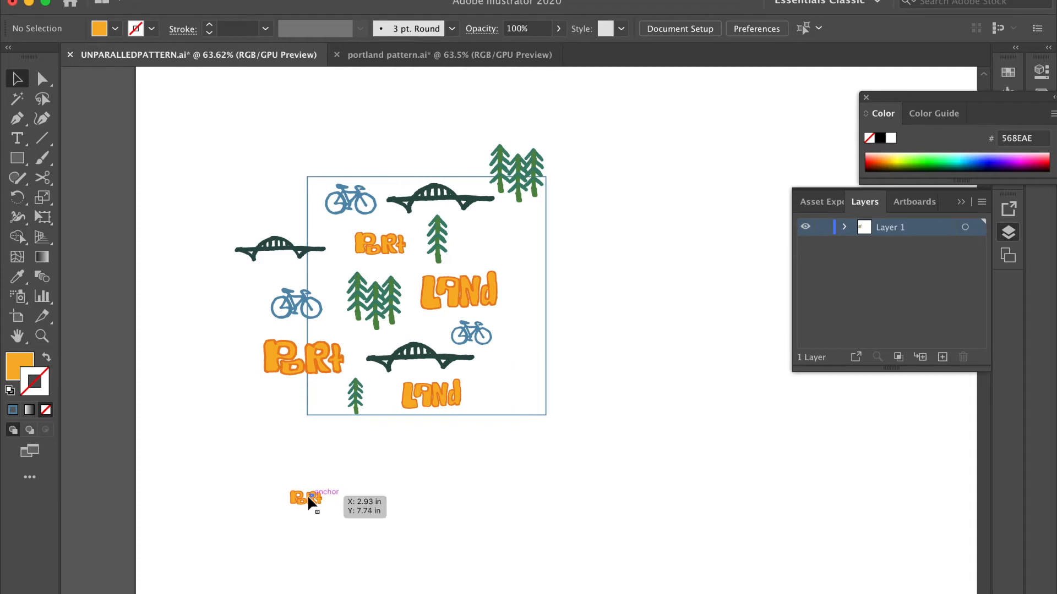
Delete the spare small Port lettering below the square.
click(316, 498)
drag(321, 494, 354, 484)
key(Delete)
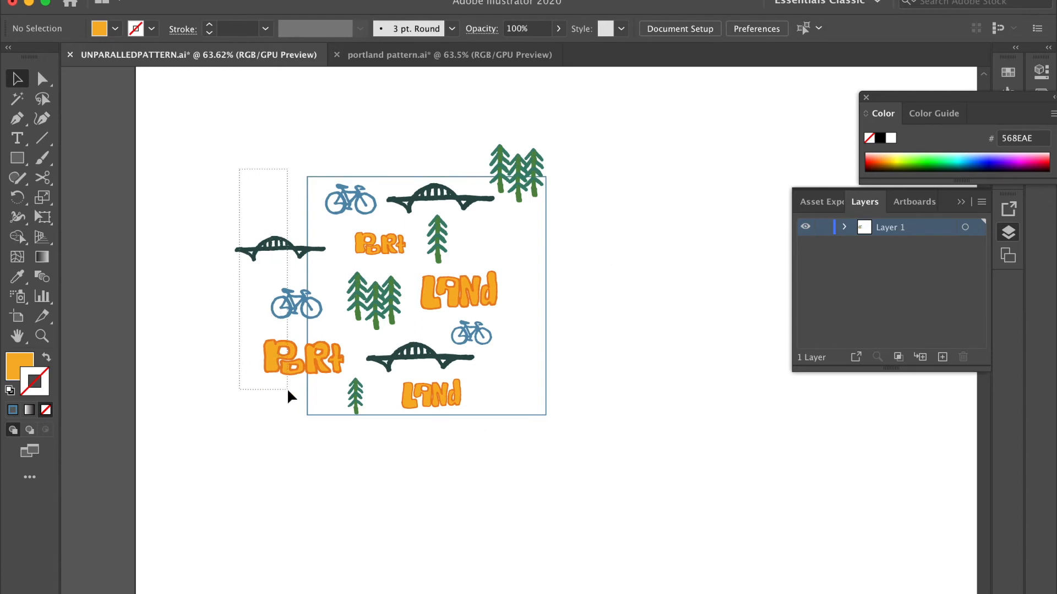
Copy the bridge, bicycle and Port lettering overlapping the square's left edge, moved 4 in horizontally and 0 in vertically.
drag(287, 390, 287, 392)
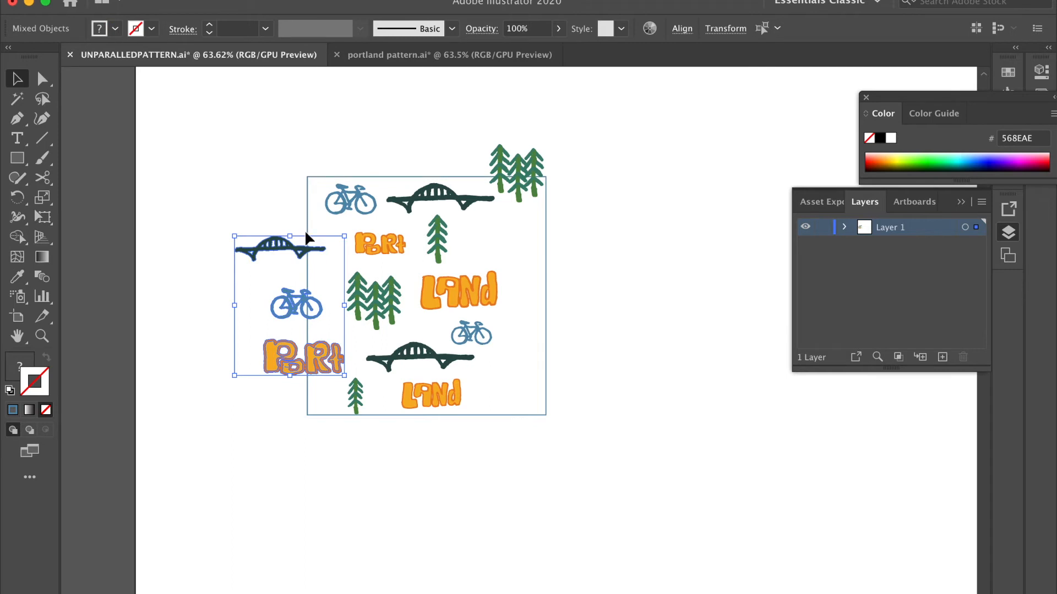
right_click(210, 305)
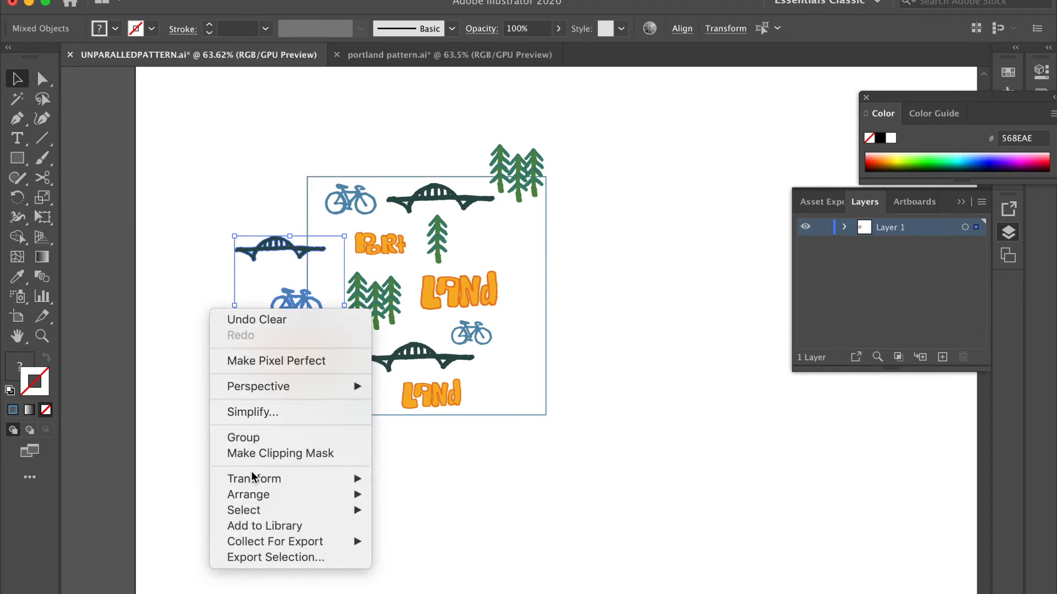
mouse_move(246, 481)
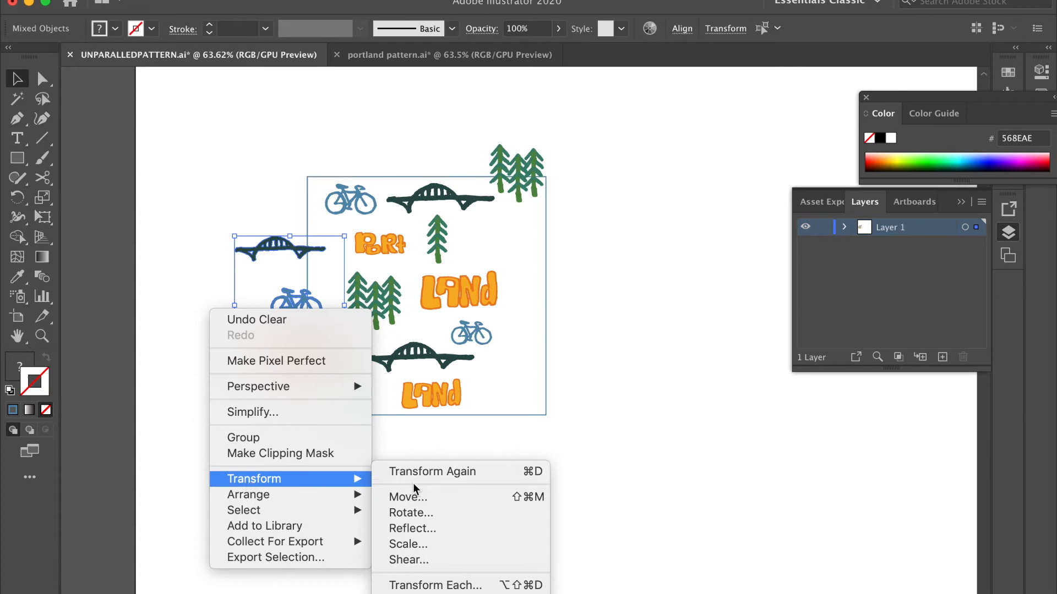
click(420, 496)
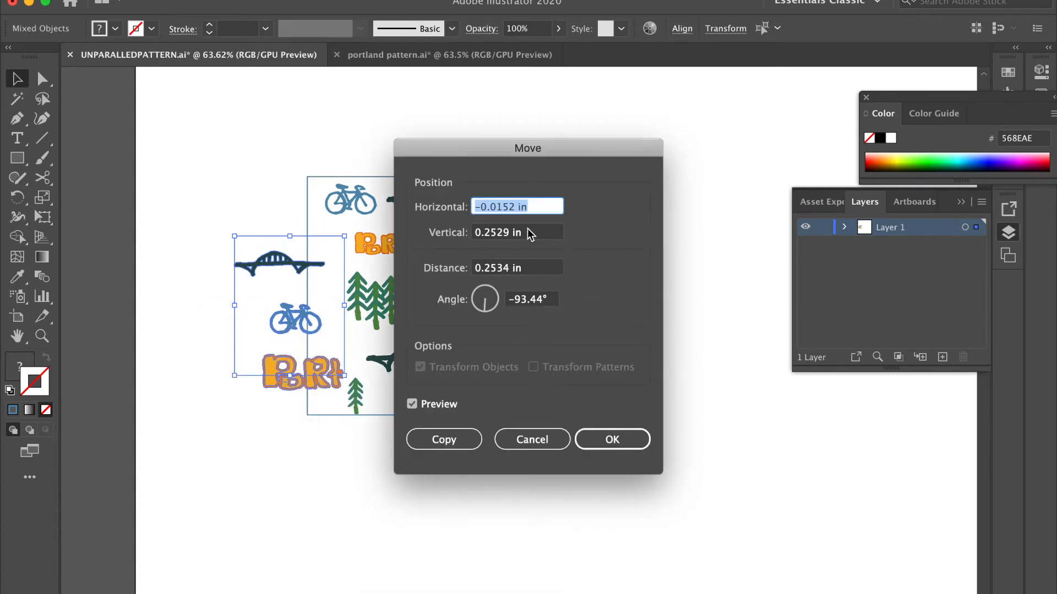
key(BackSpace)
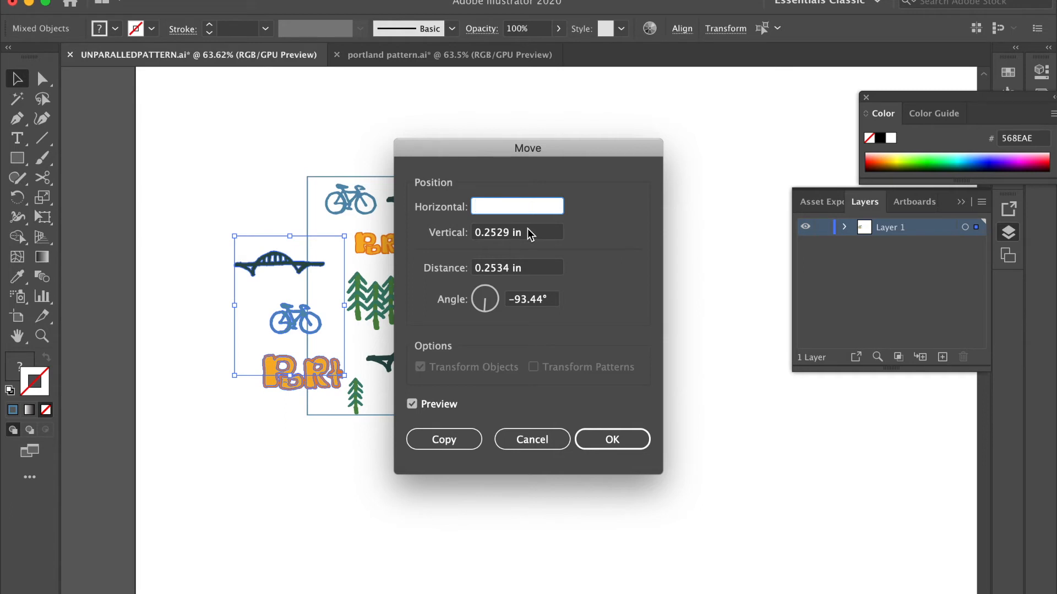
text(4)
key(Tab)
key(BackSpace)
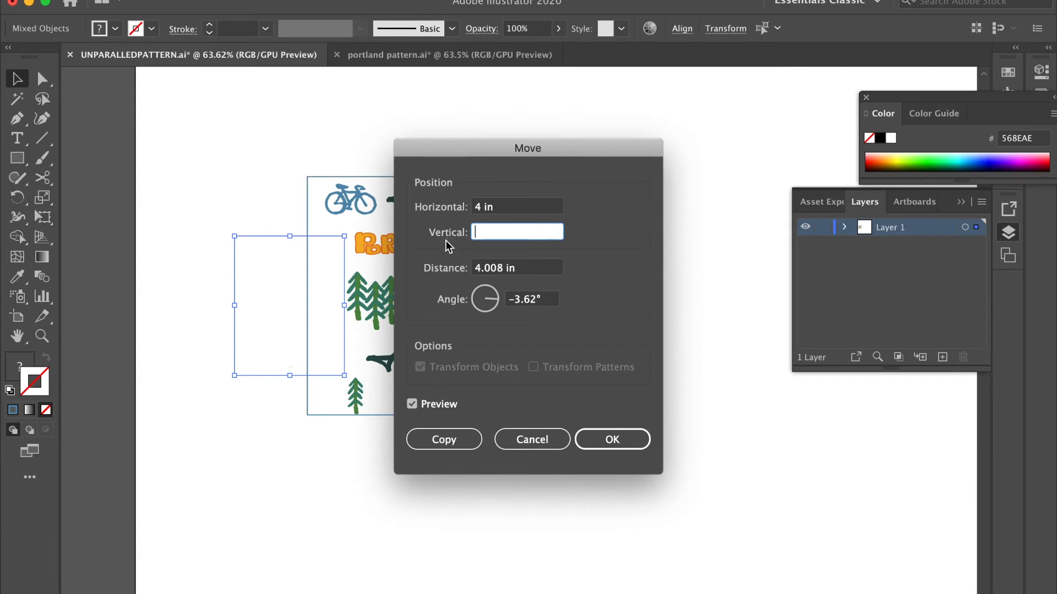
text(0)
click(438, 440)
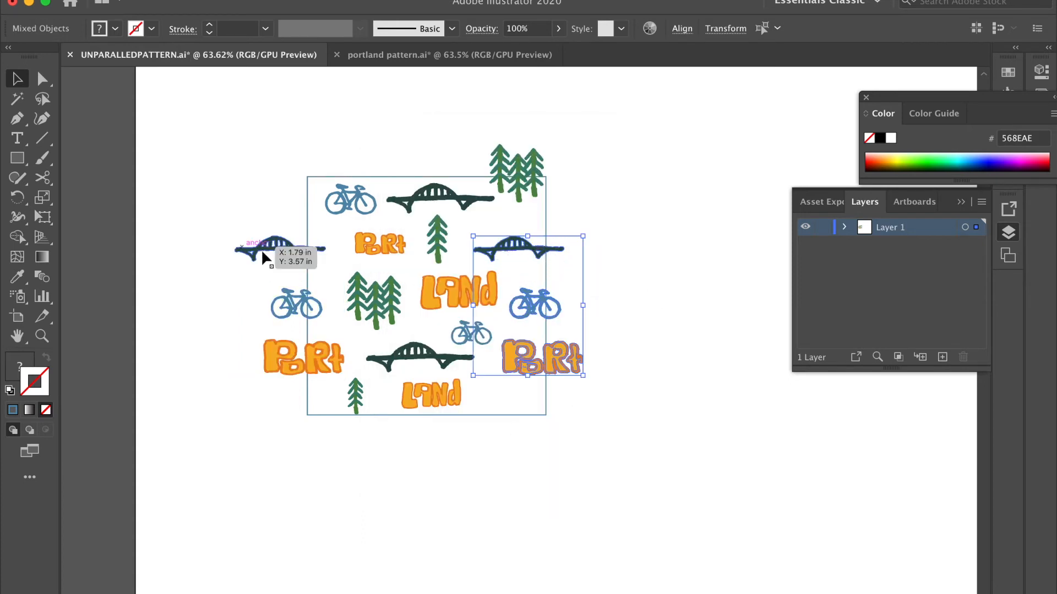
click(537, 163)
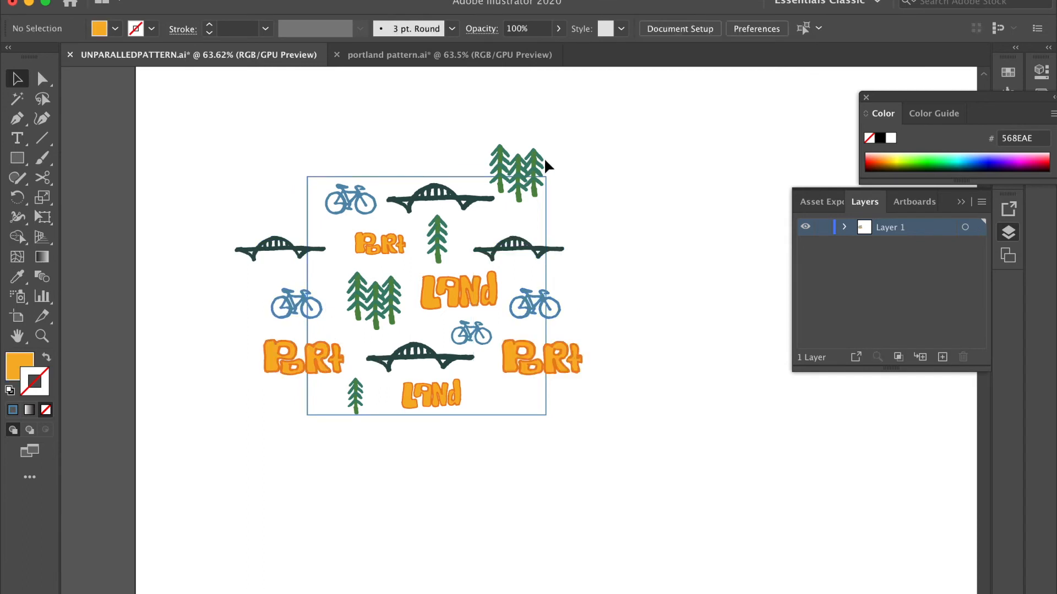
Copy the three-tree group crossing the square's top edge, moved 0 in horizontally and 4 in vertically.
right_click(509, 164)
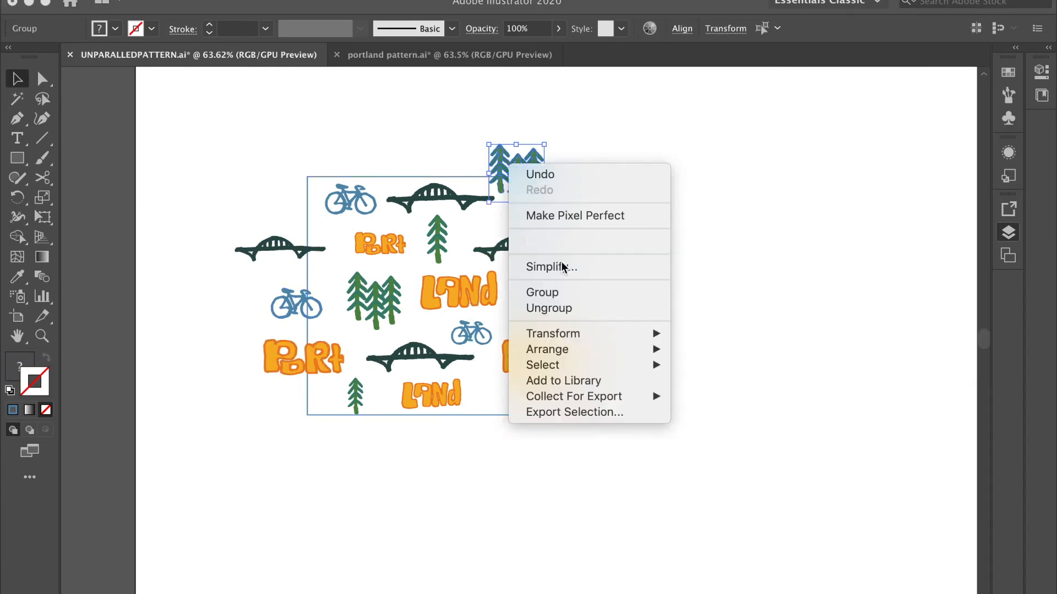
mouse_move(588, 335)
click(756, 363)
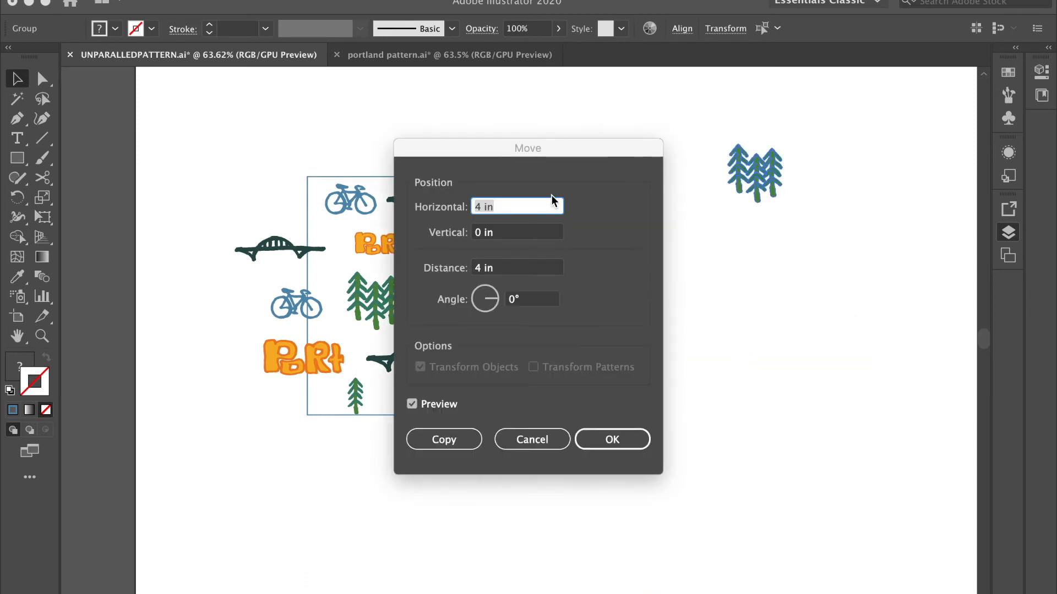
click(509, 209)
click(509, 209)
key(BackSpace)
key(BackSpace)
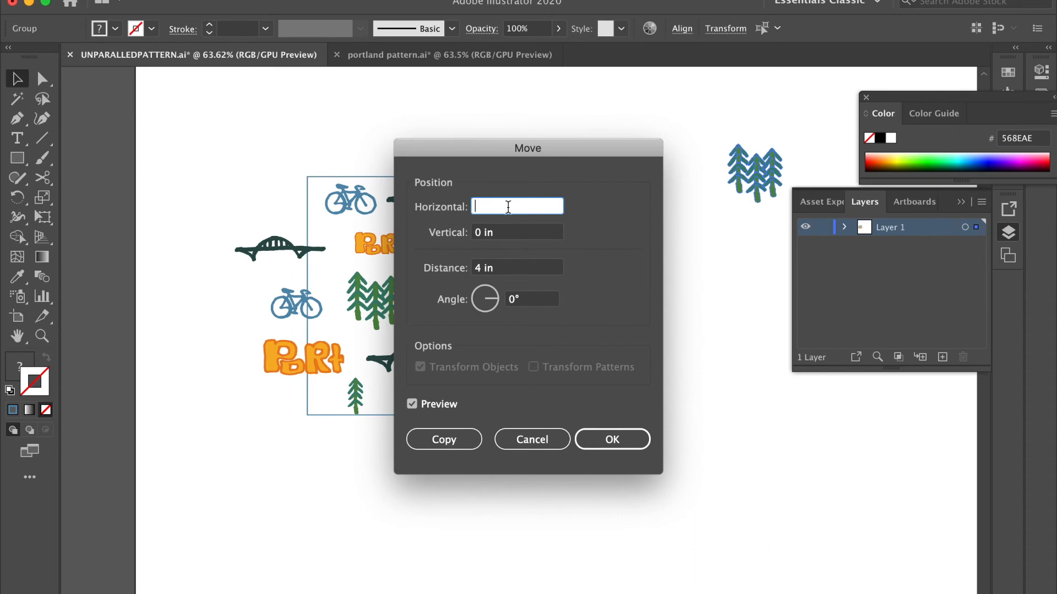
text(0)
key(Tab)
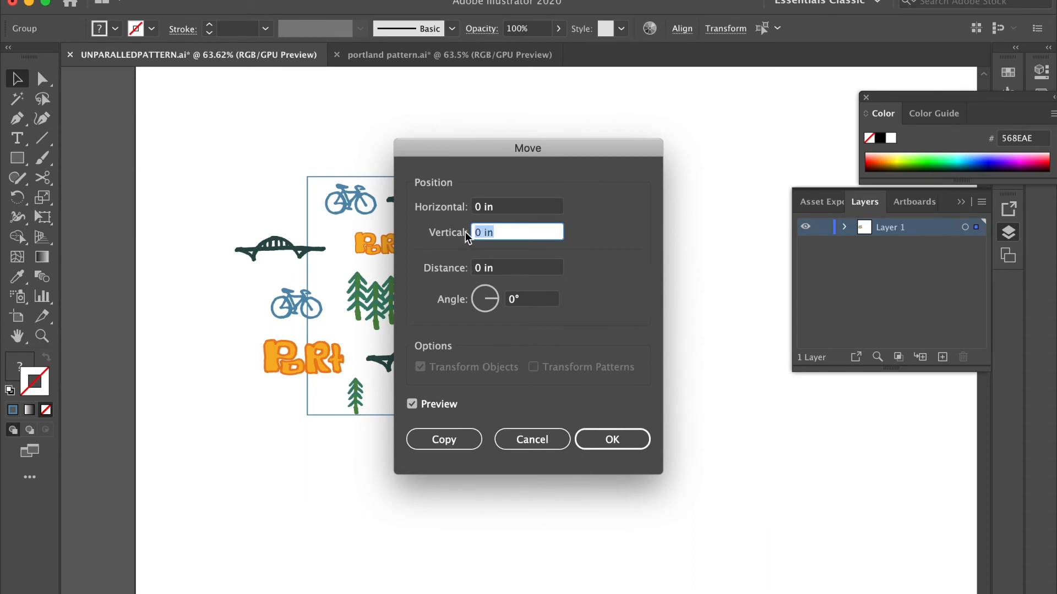
text(4)
click(444, 438)
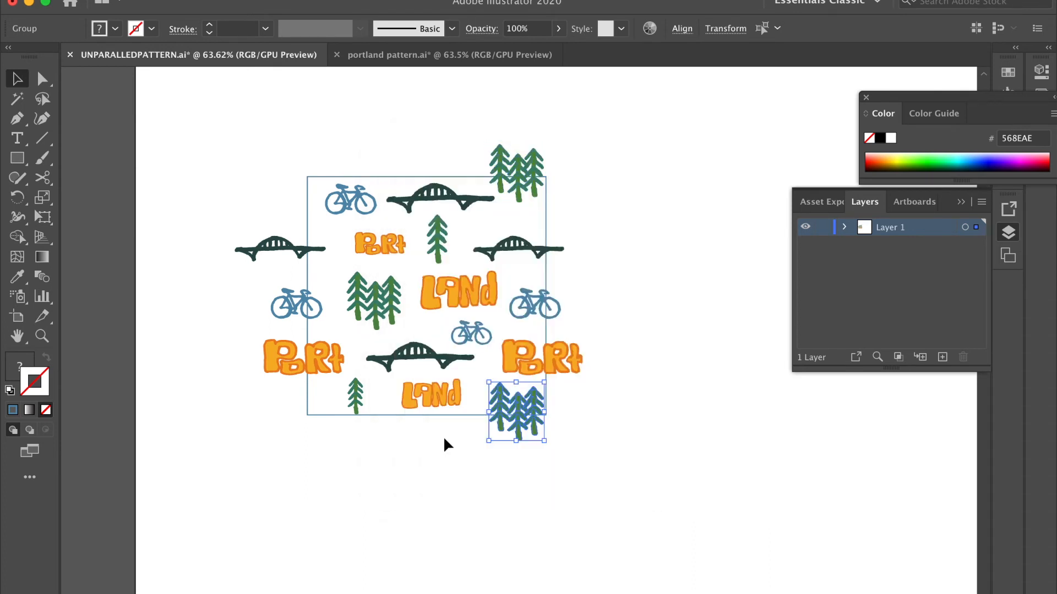
click(610, 432)
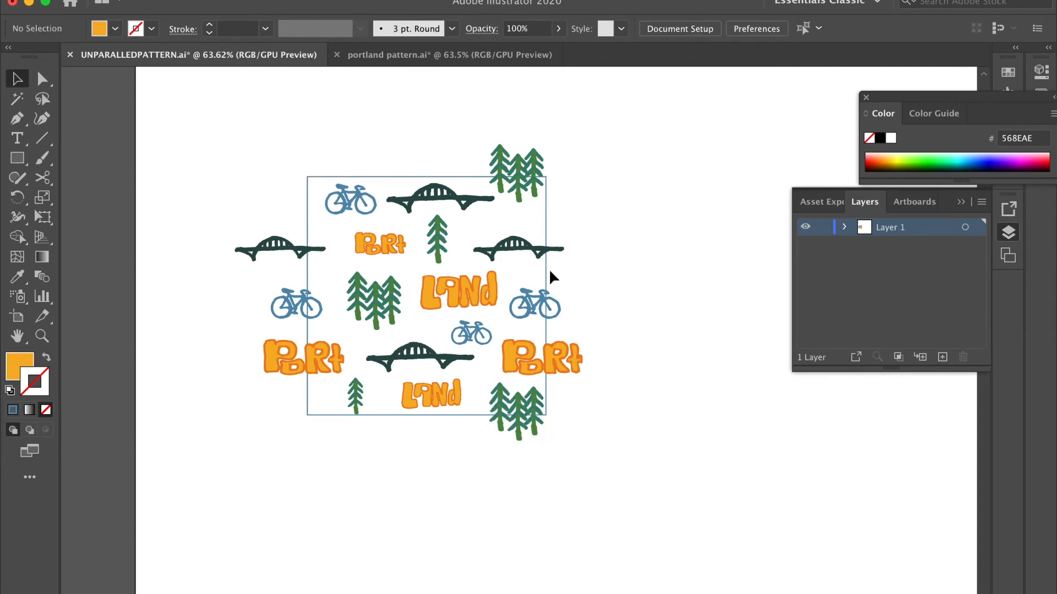
Remove the square's stroke so it has neither fill nor stroke, and check that it can still be selected.
click(547, 269)
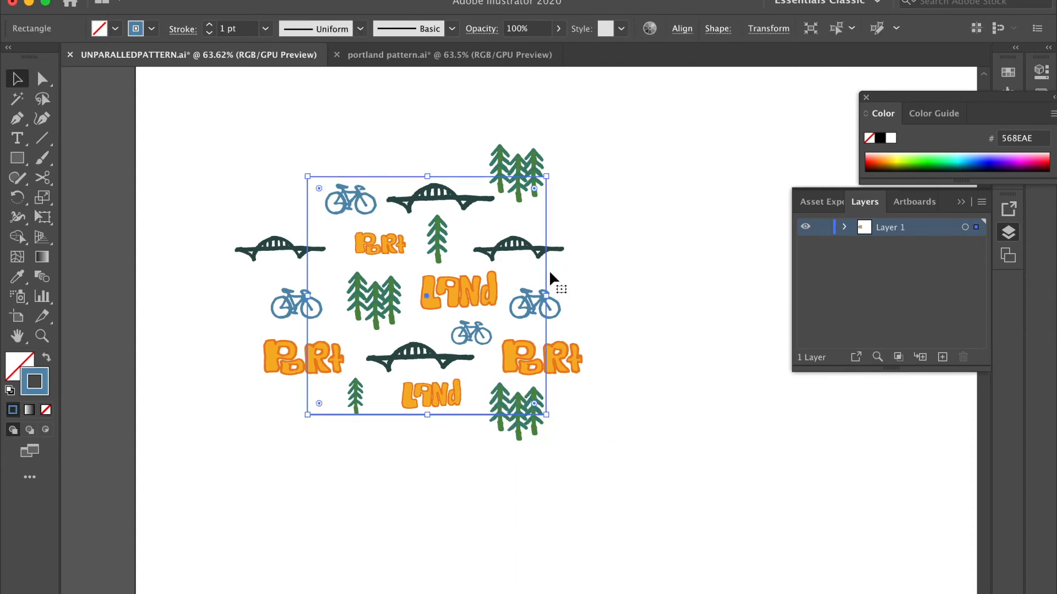
click(47, 413)
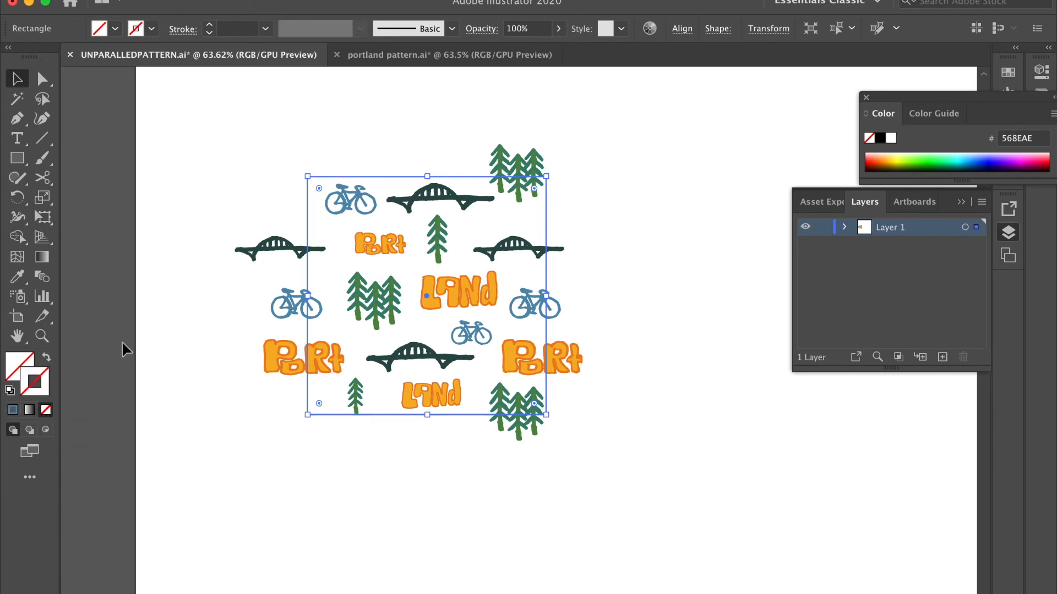
click(117, 406)
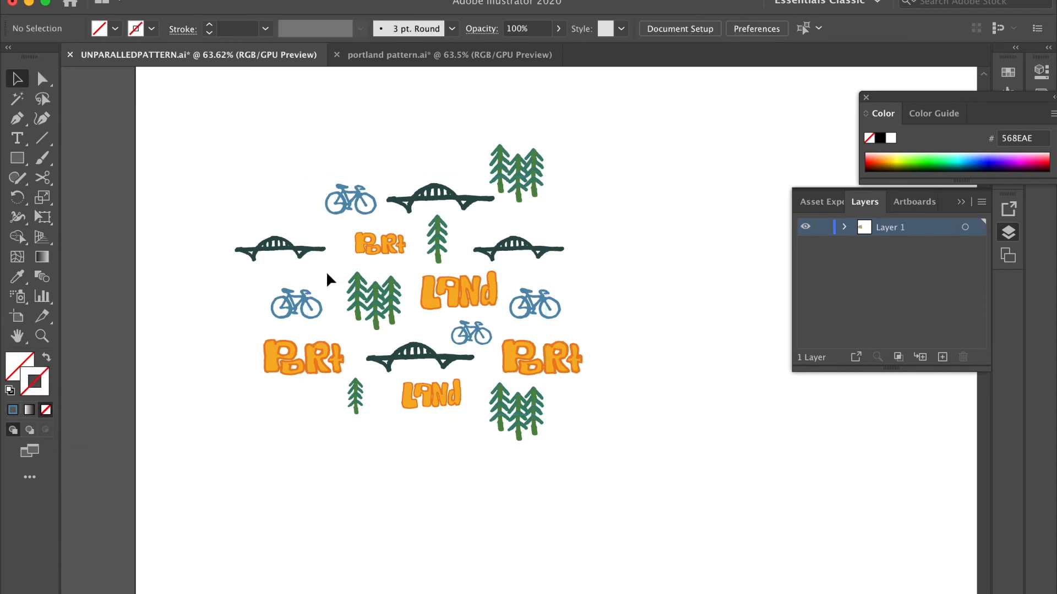
click(306, 282)
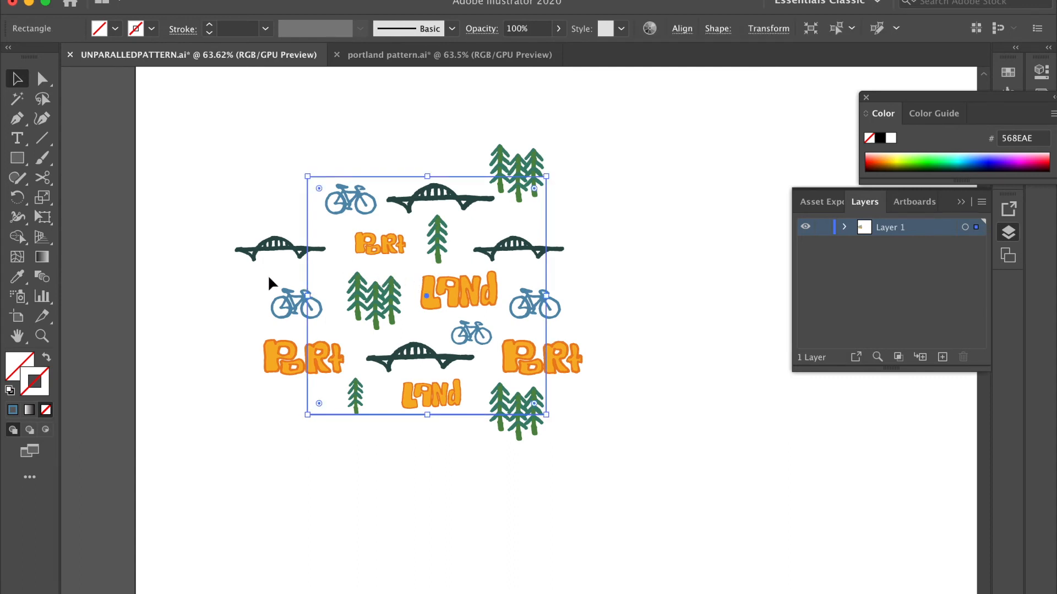
click(306, 274)
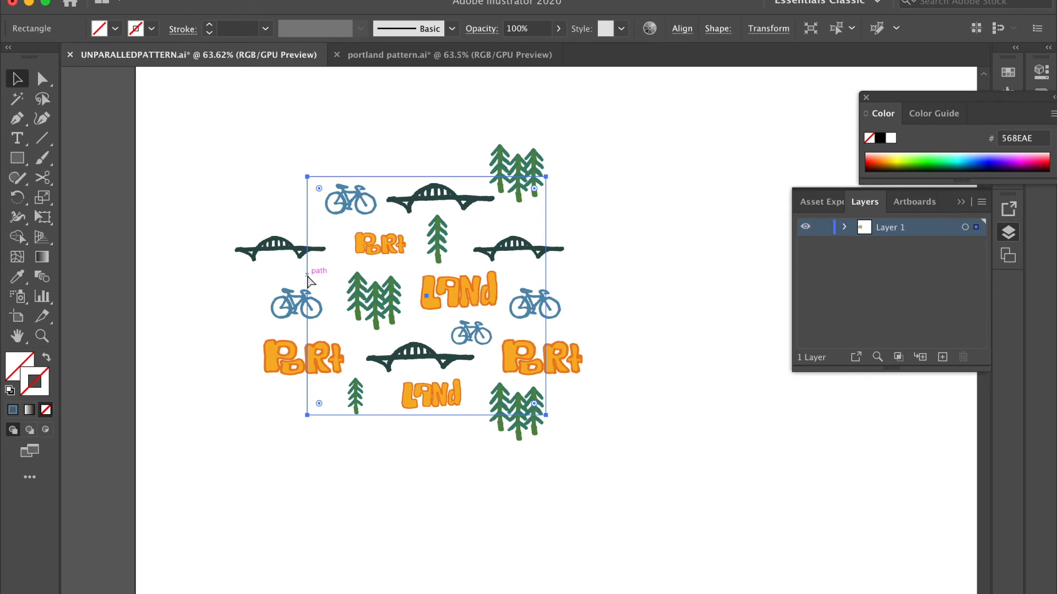
click(586, 226)
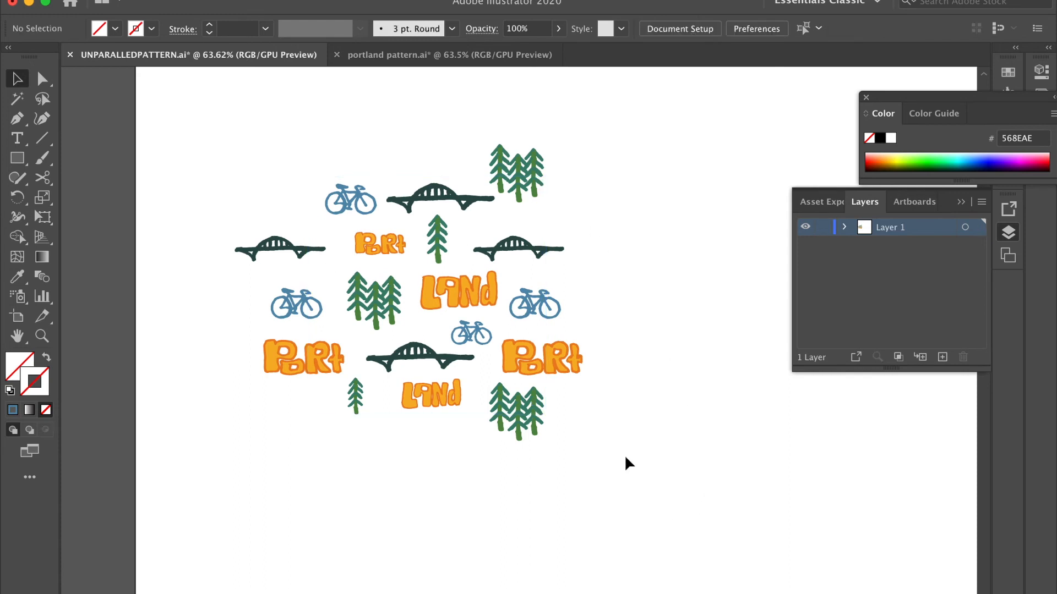
Make a pattern from all the artwork together with the invisible square, keeping the default Grid tile options, and finish pattern editing.
key(super+a)
key(super+0)
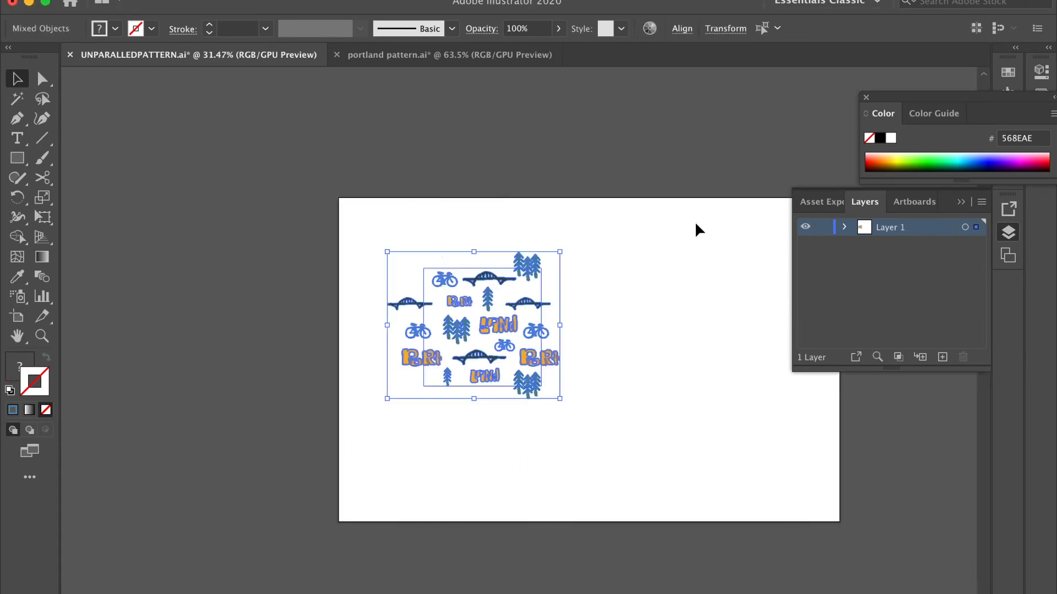
scroll(567, 322, down, 1)
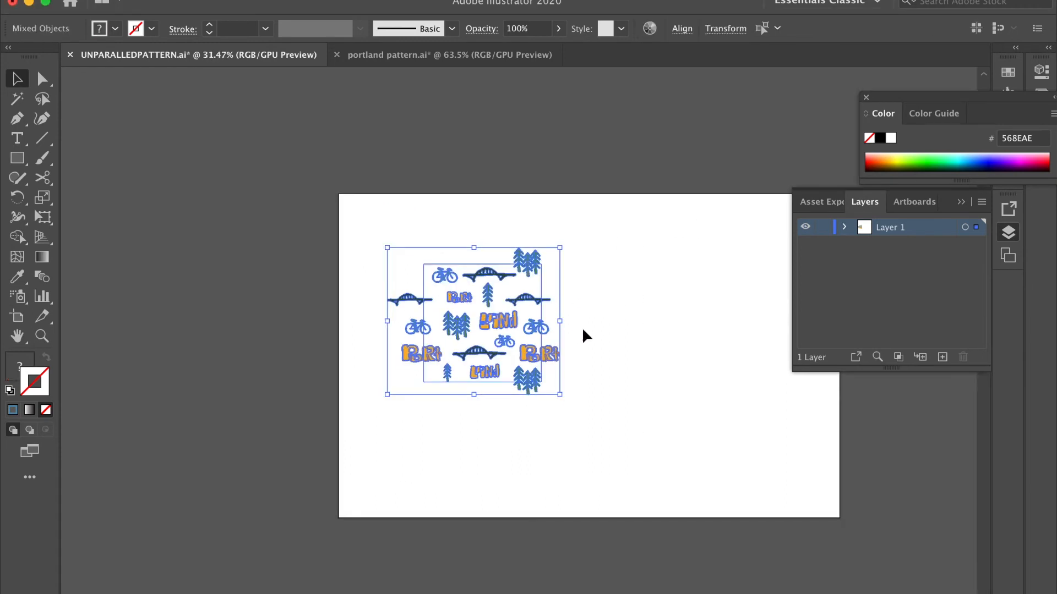
scroll(584, 331, up, 3)
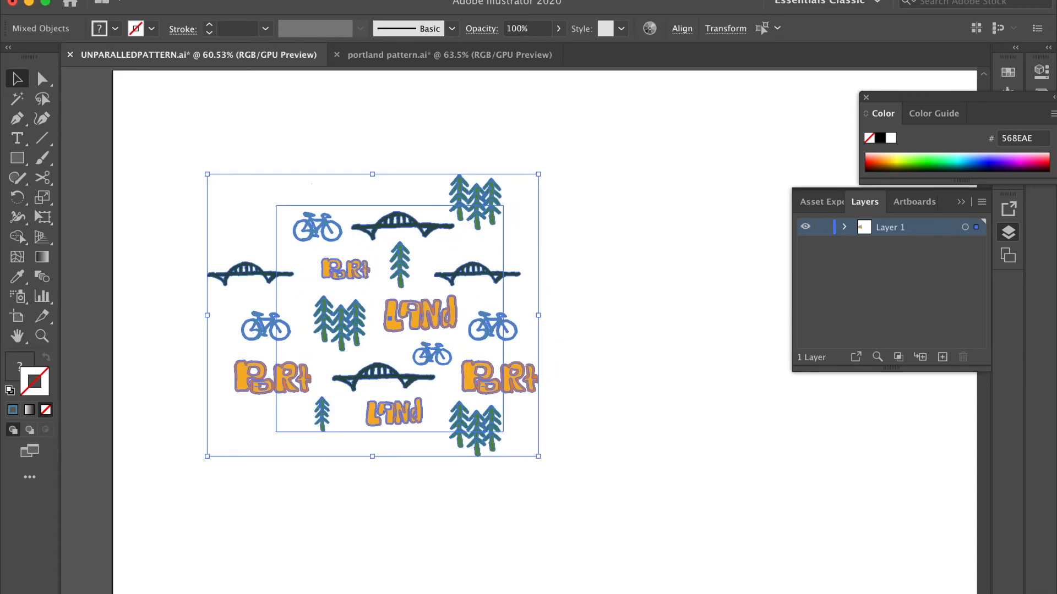
click(195, 0)
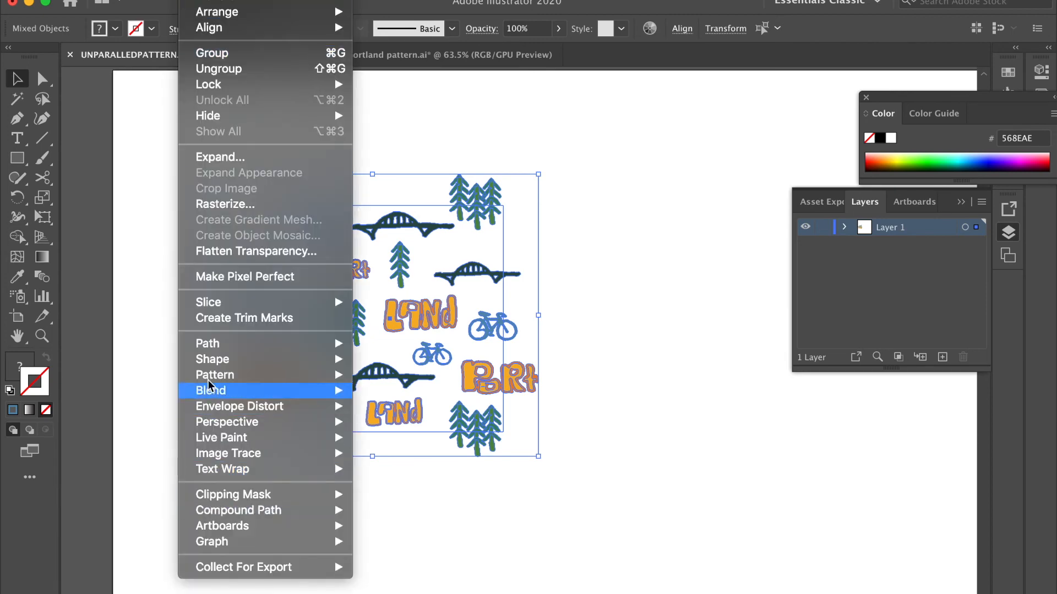
mouse_move(214, 380)
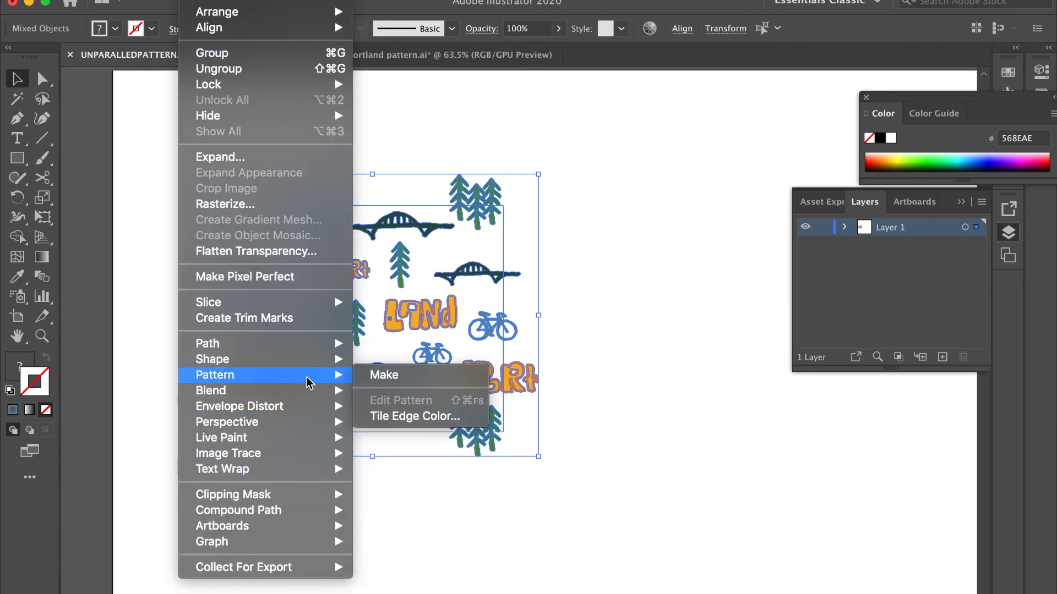
click(384, 377)
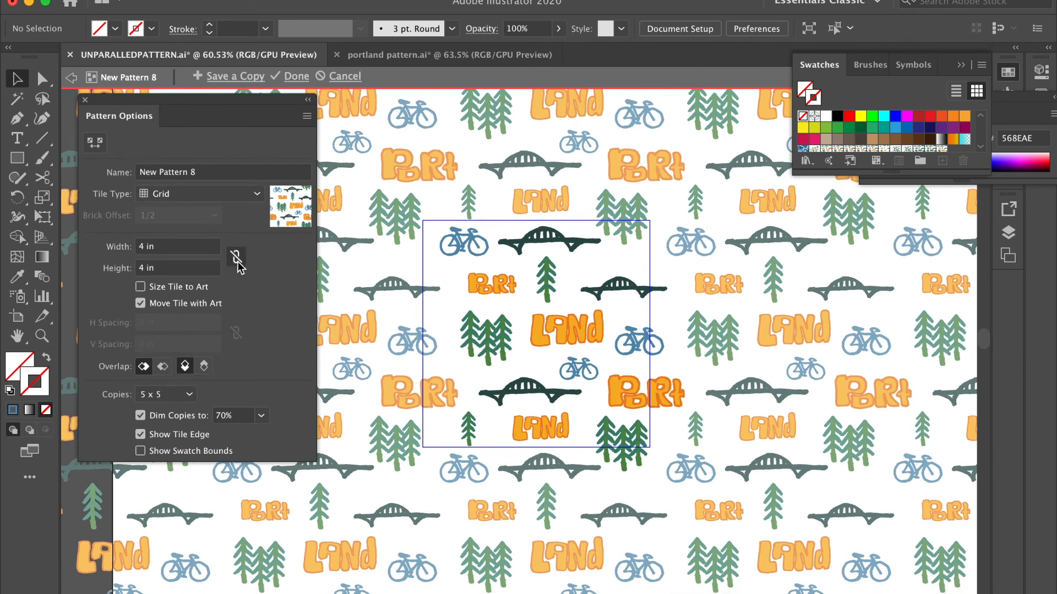
click(291, 77)
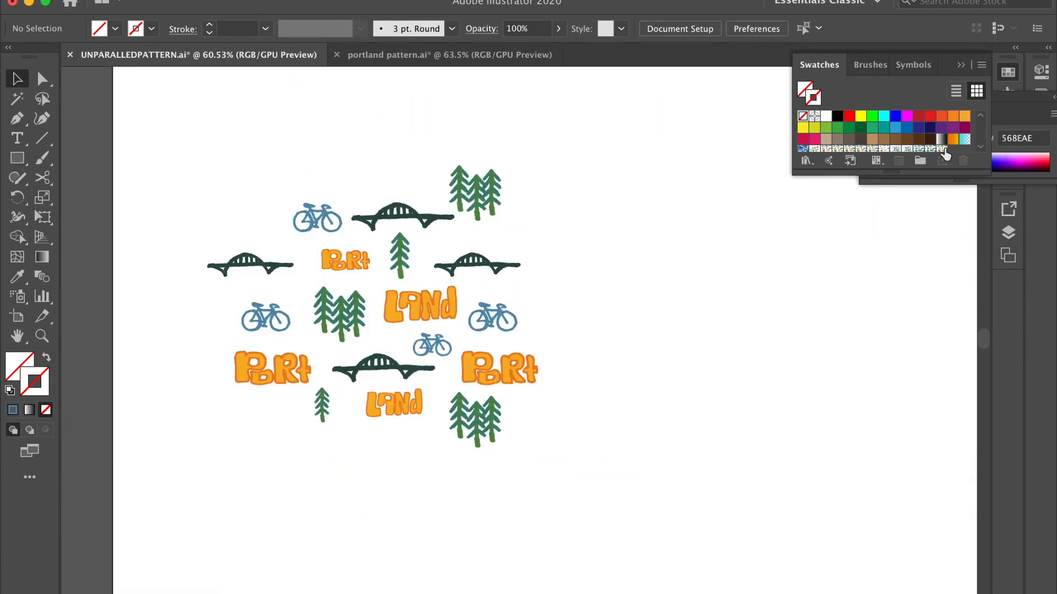
Draw a tall rectangle beside the pattern artwork, extending past the artboard's right and lower edges.
scroll(761, 253, up, 1)
scroll(758, 253, down, 3)
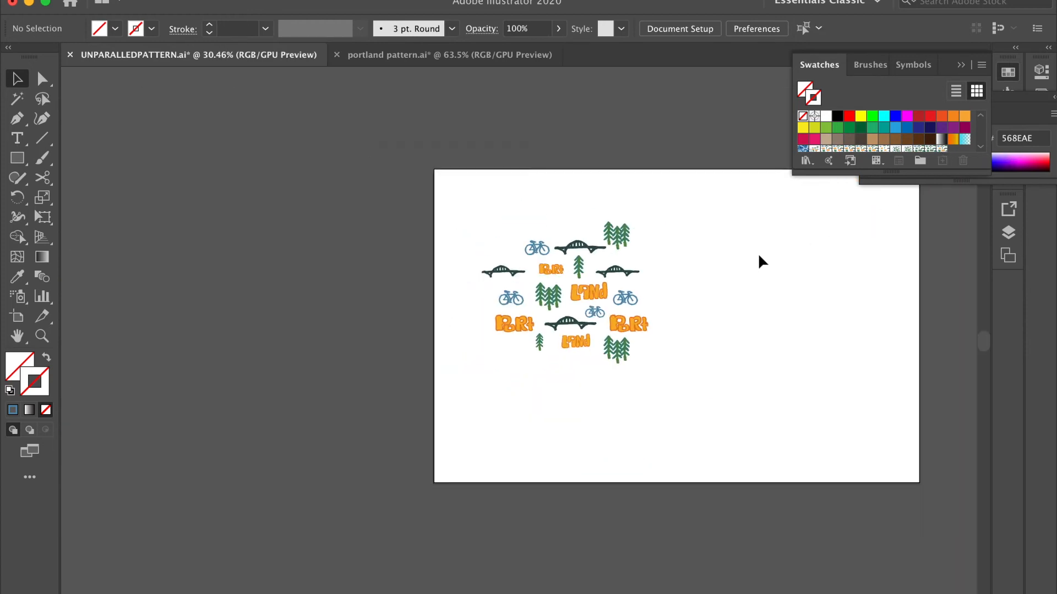
scroll(758, 253, right, 3)
click(18, 158)
drag(561, 178, 855, 535)
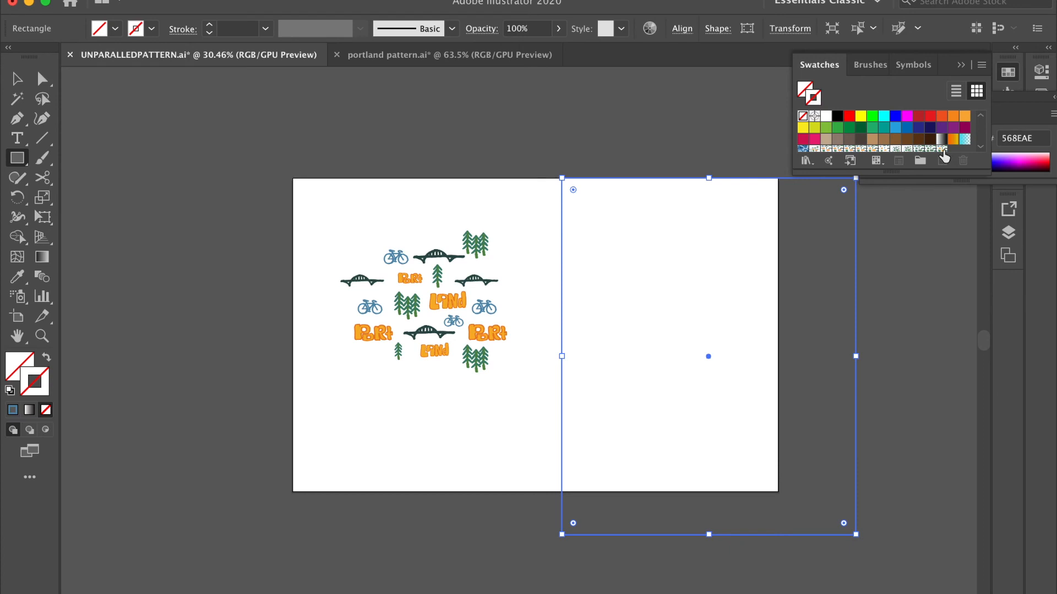
Fill the rectangle with the new Portland pattern swatch and leave its stroke set to none.
click(943, 149)
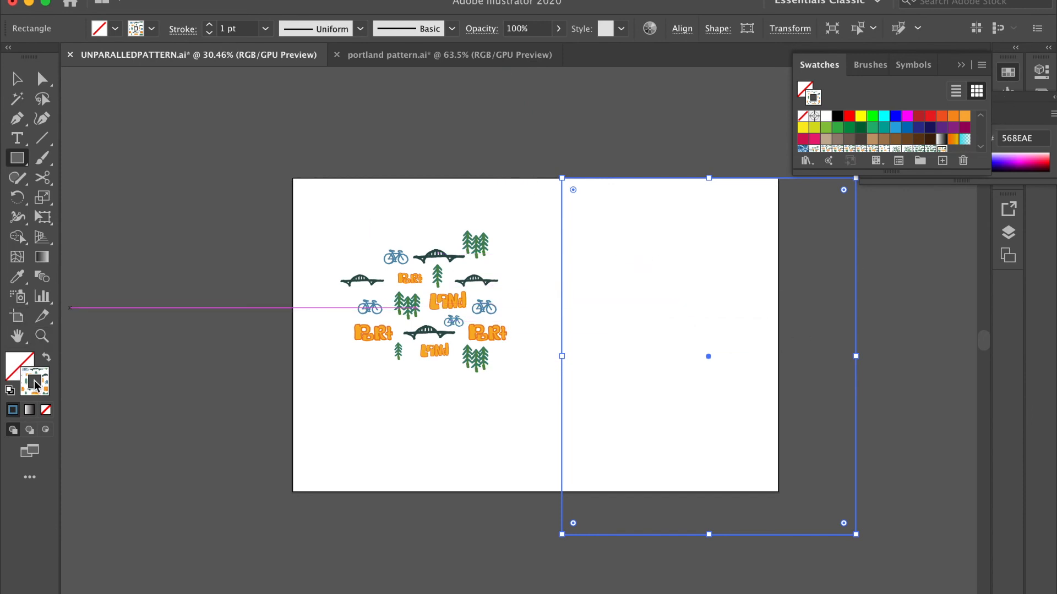
click(45, 410)
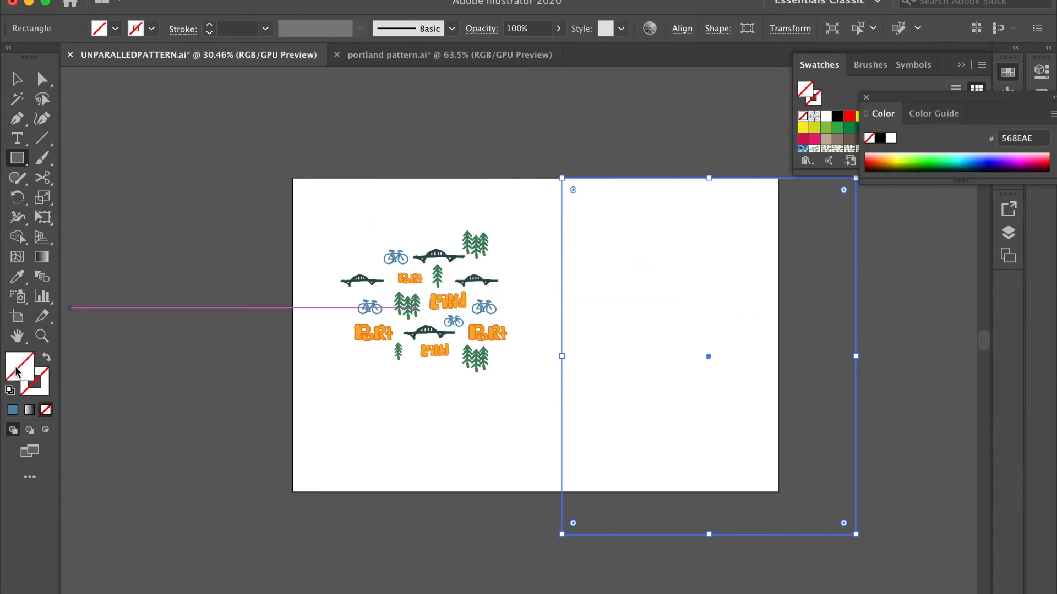
drag(943, 98, 962, 225)
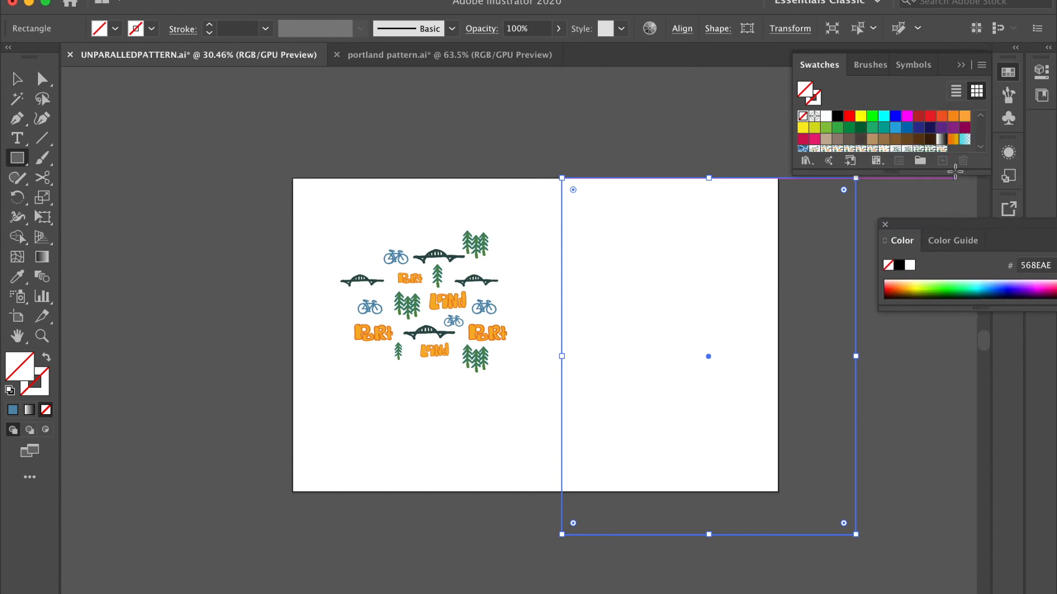
click(943, 149)
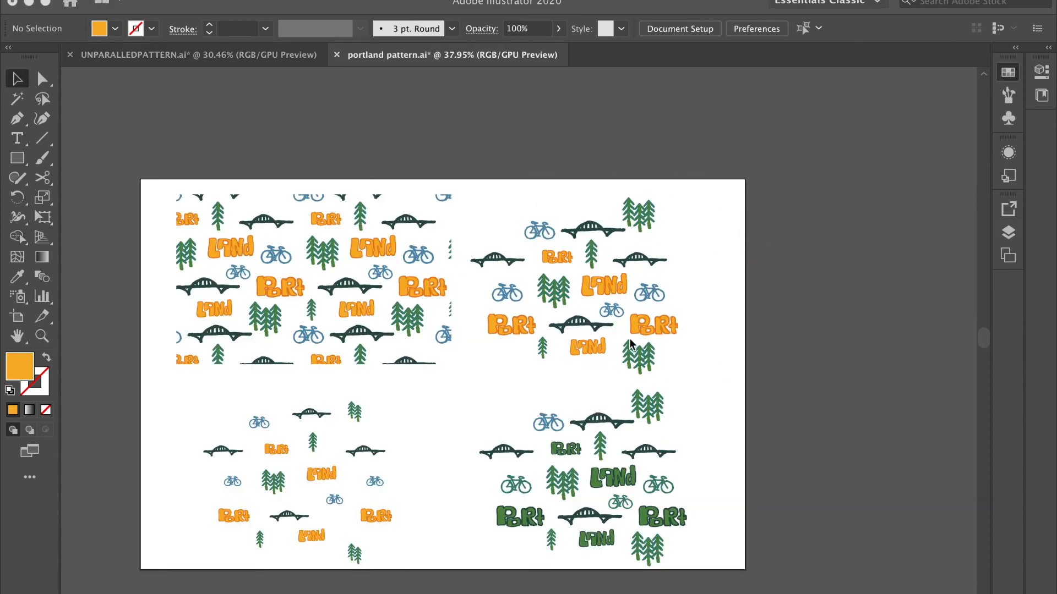
Examine the finished pattern and its smaller-scale and green-lettered variations in the portland pattern.ai document.
click(686, 244)
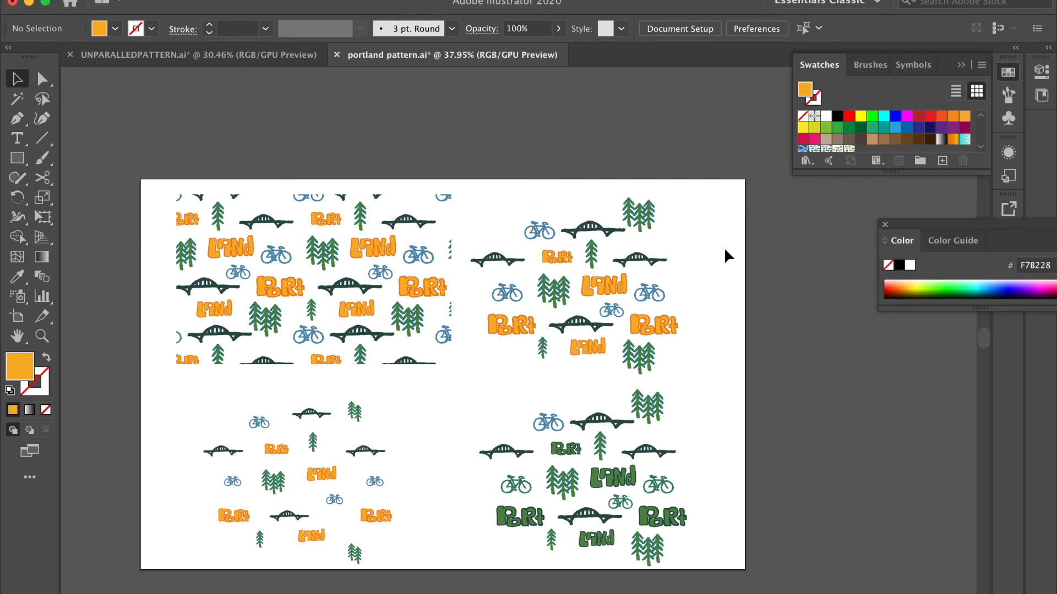
scroll(724, 247, up, 5)
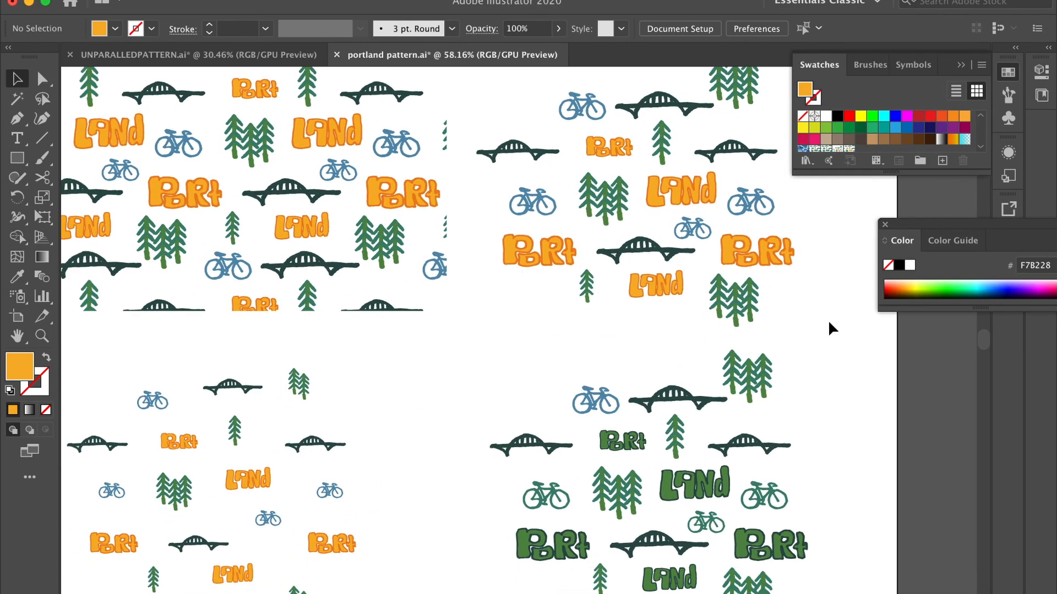
scroll(828, 329, down, 2)
scroll(828, 328, left, 2)
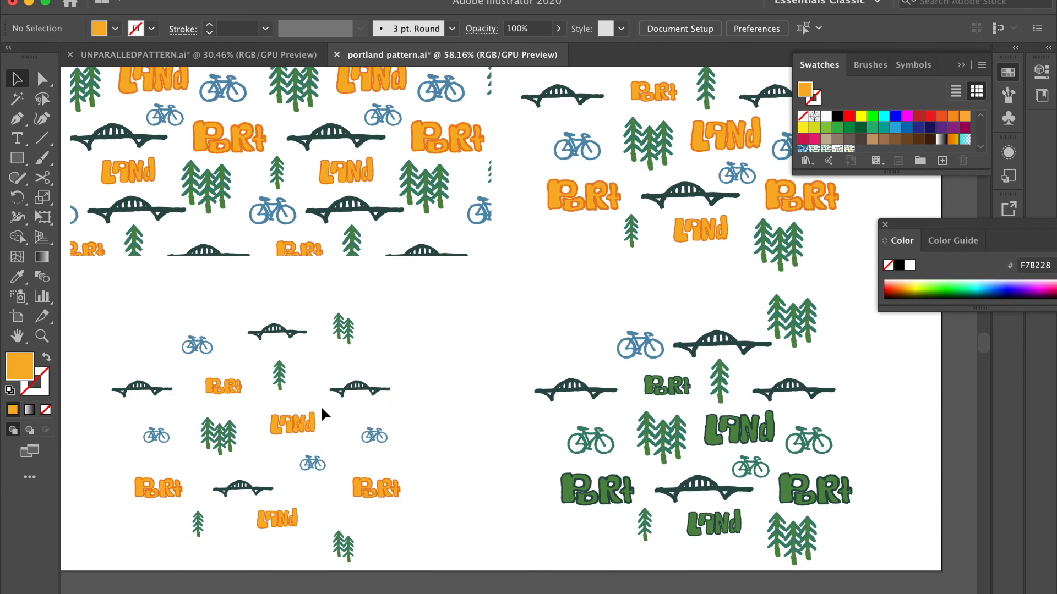
scroll(490, 441, right, 2)
scroll(689, 349, down, 2)
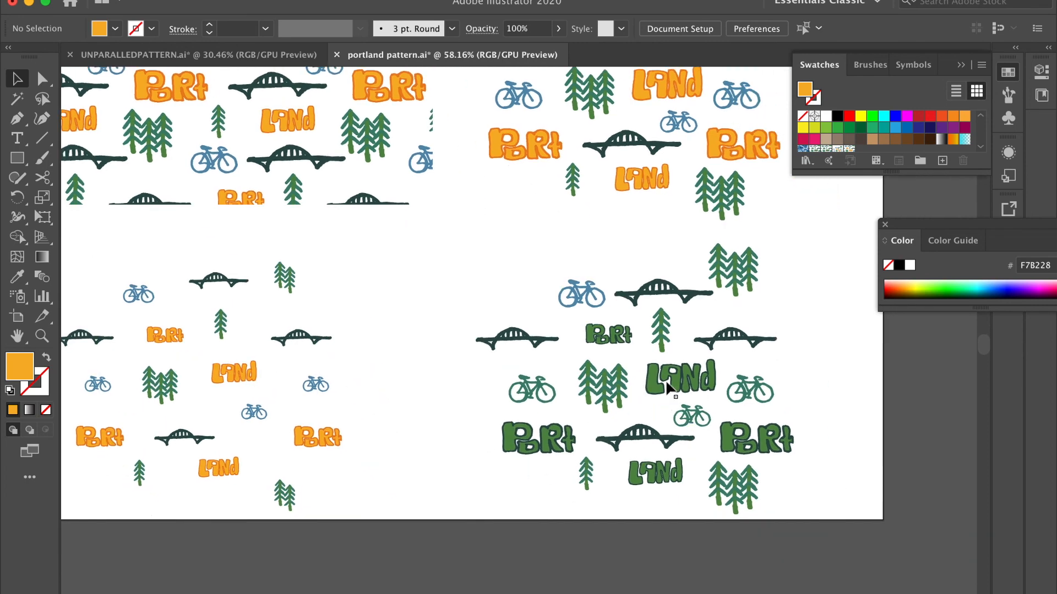
scroll(689, 349, up, 3)
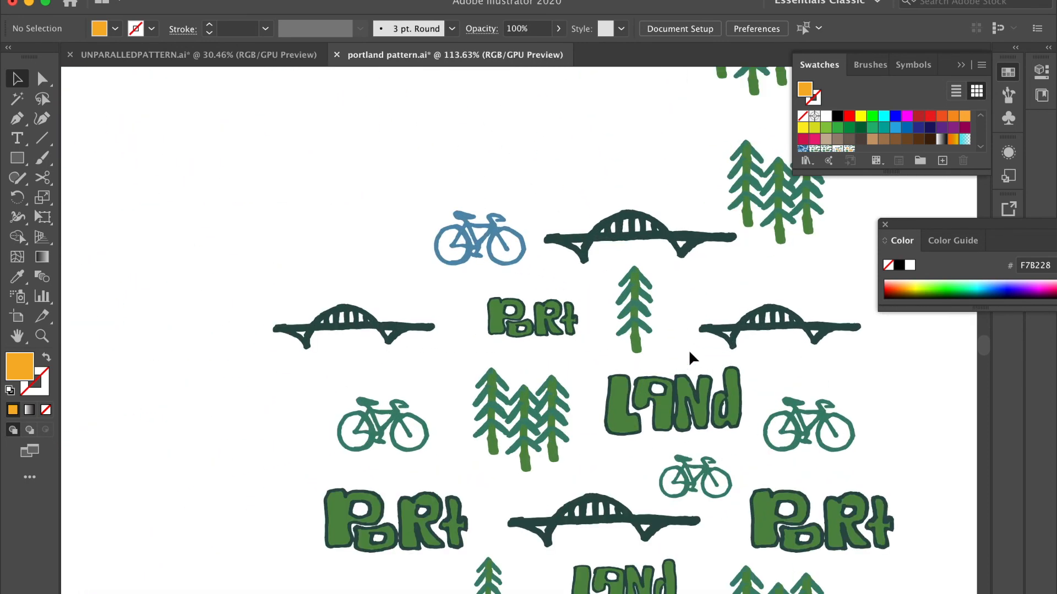
Inspect the fill colour of the letter L in the larger green Land lettering without changing it.
click(621, 425)
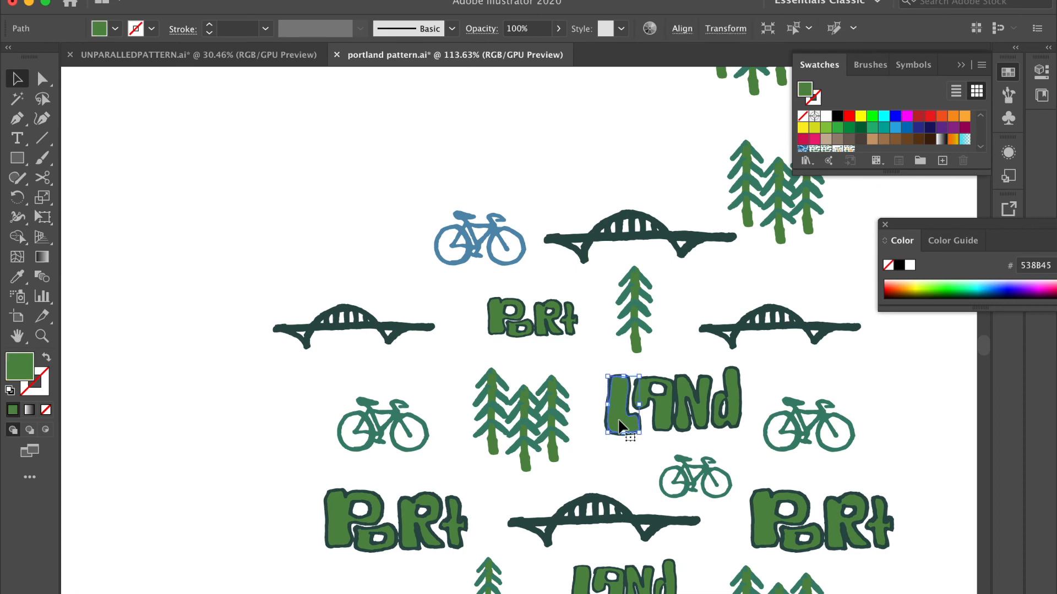
double_click(22, 374)
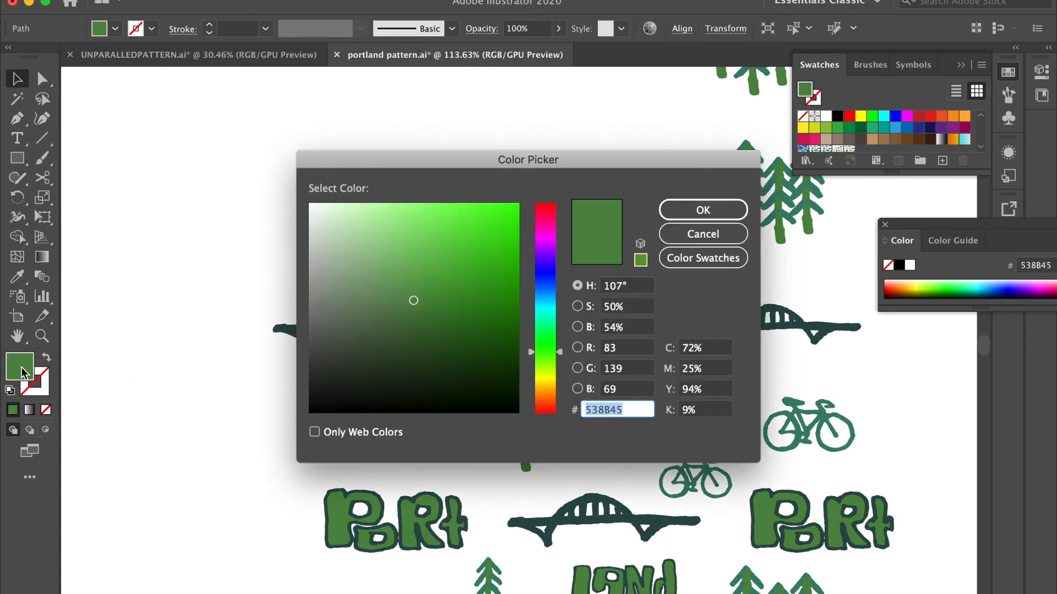
click(695, 235)
scroll(619, 266, down, 5)
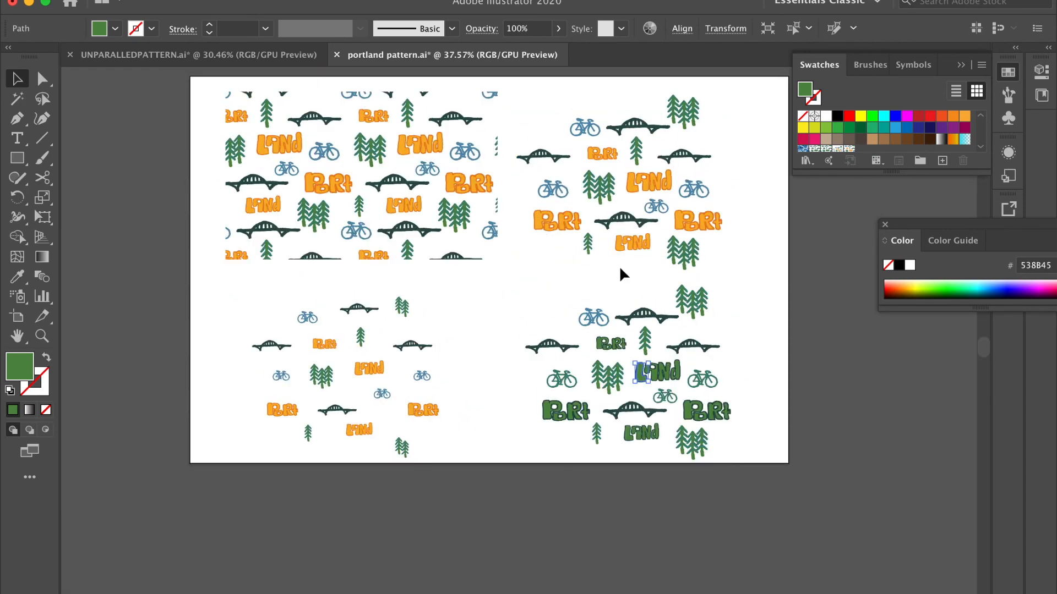